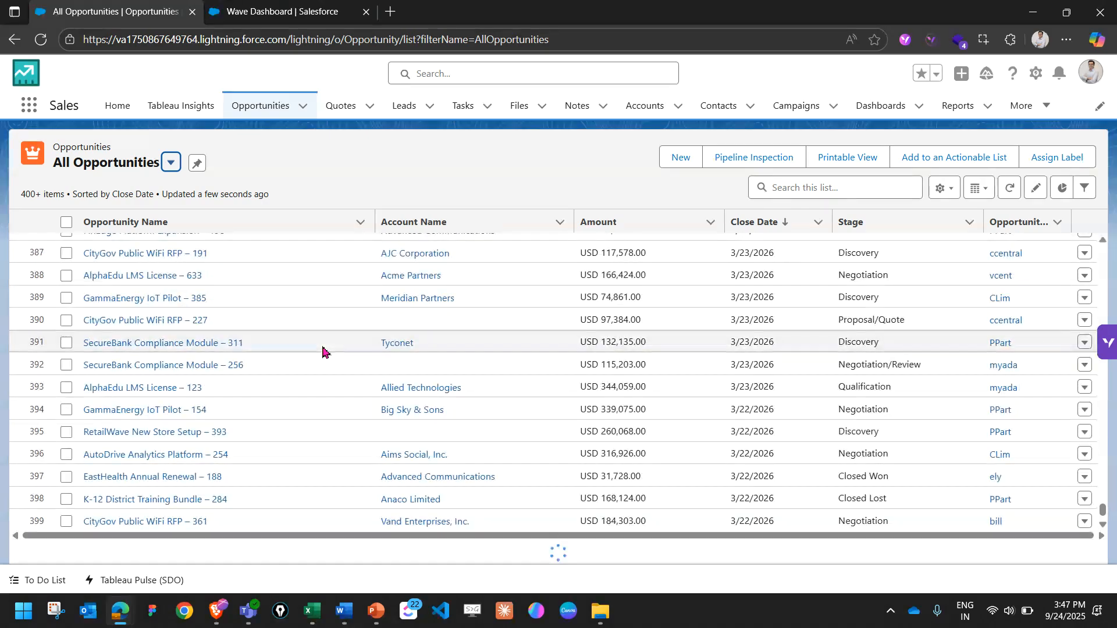
Switch to the Salesforce Report workbook in Excel and examine the Sales Opportunities table and its amount sum formula.
click(310, 612)
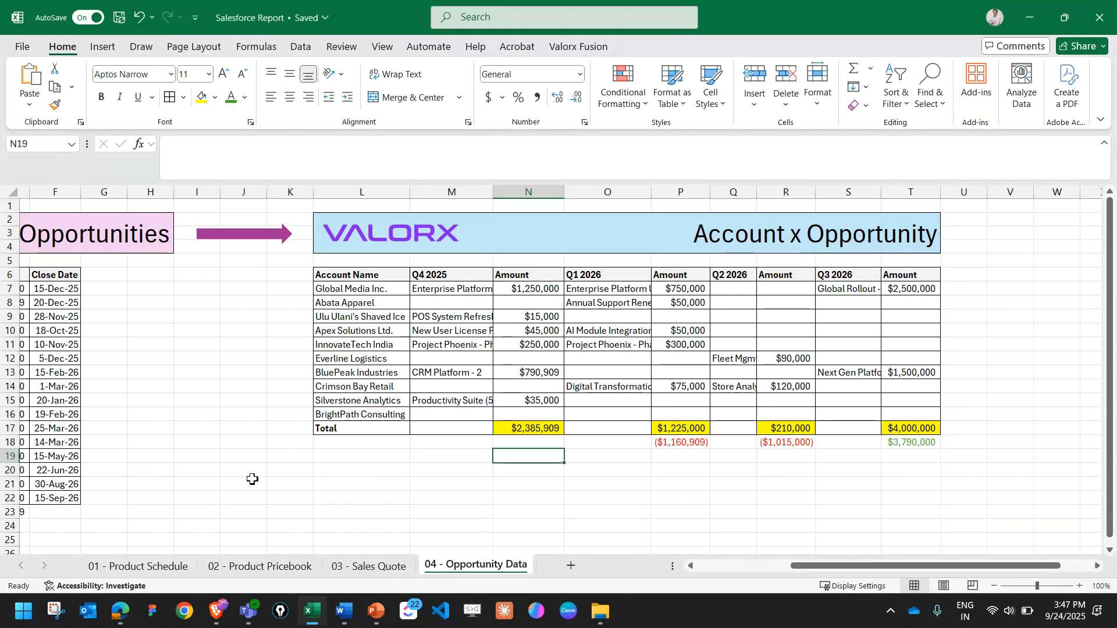
drag(821, 566, 724, 573)
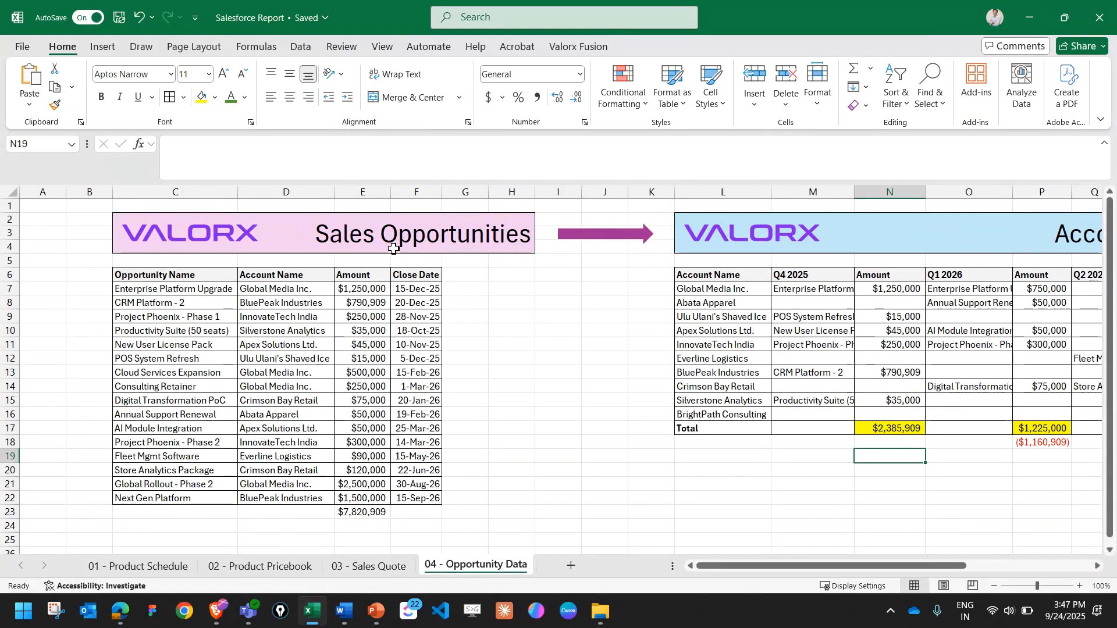
drag(130, 278, 269, 498)
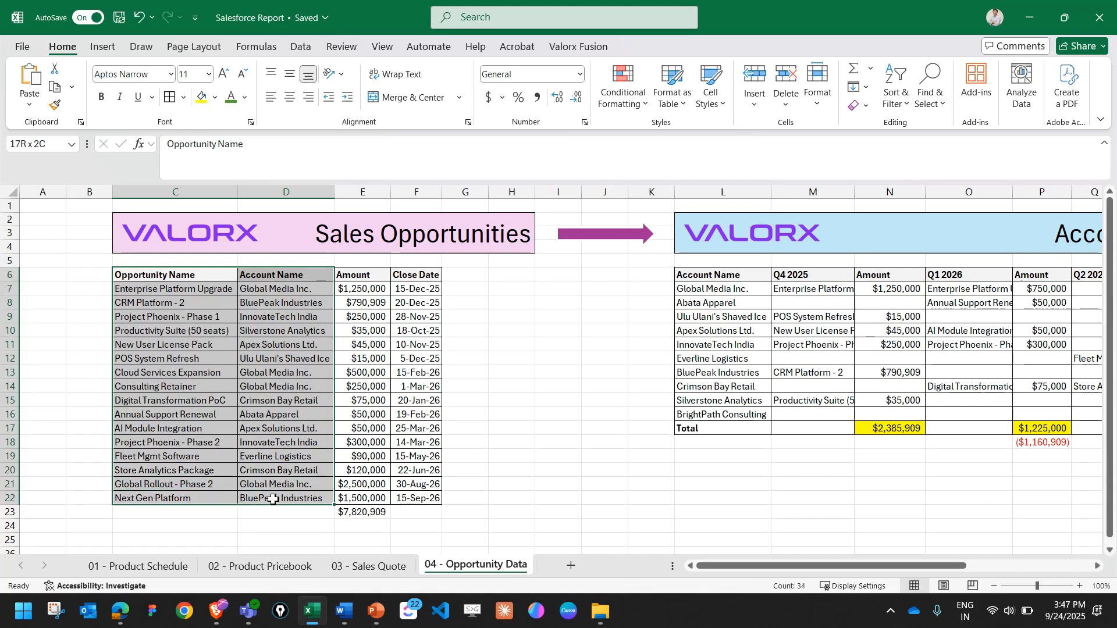
click(175, 400)
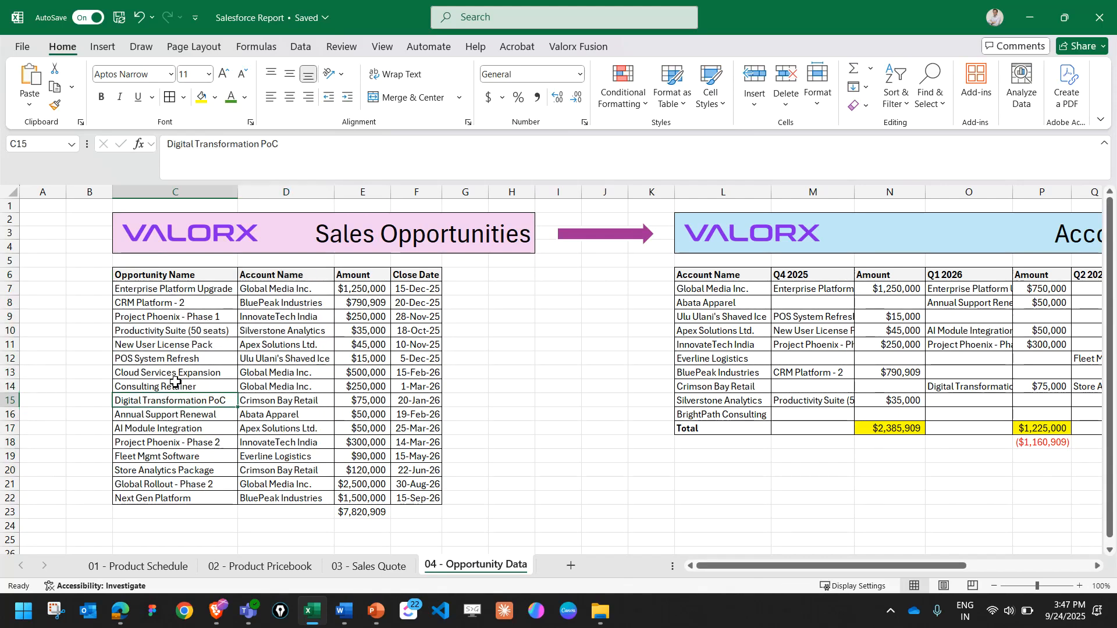
drag(279, 484, 326, 291)
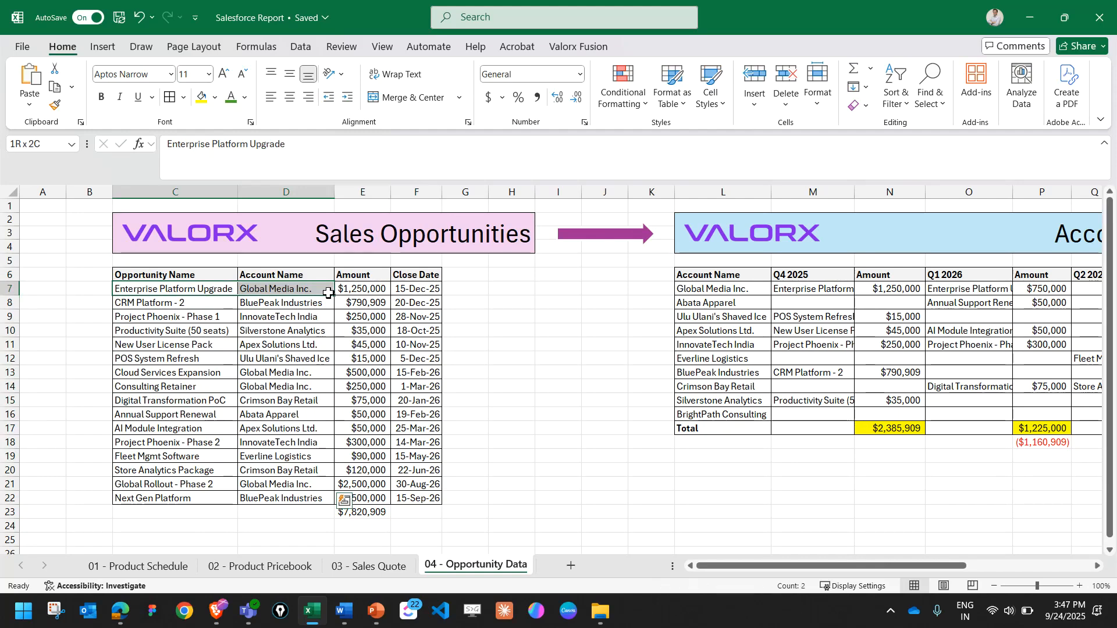
click(171, 338)
drag(183, 292, 416, 499)
click(512, 428)
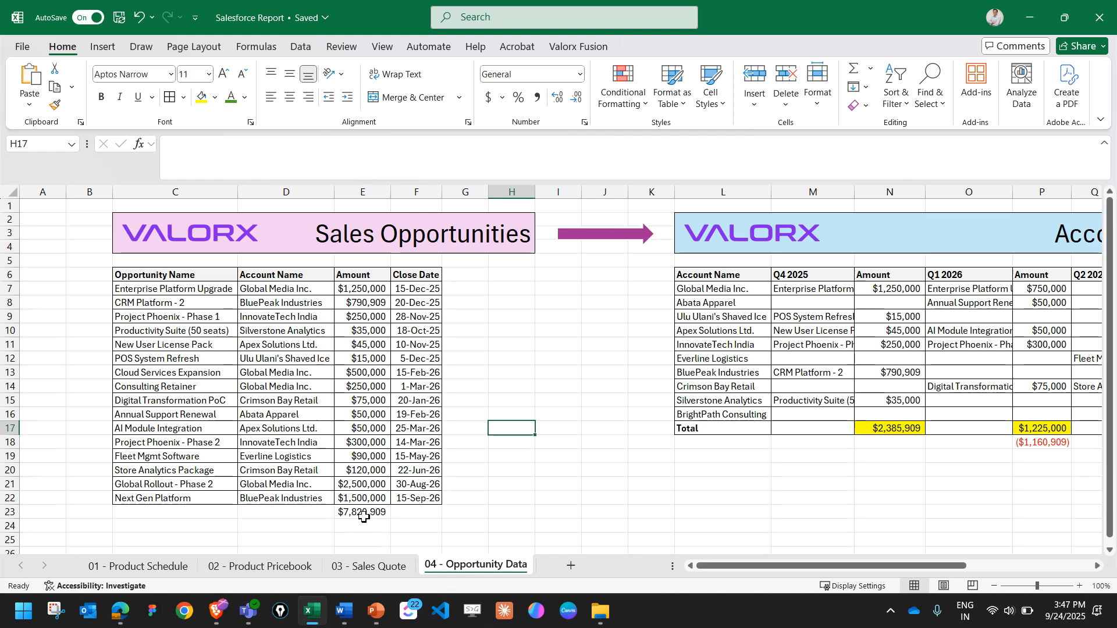
click(362, 514)
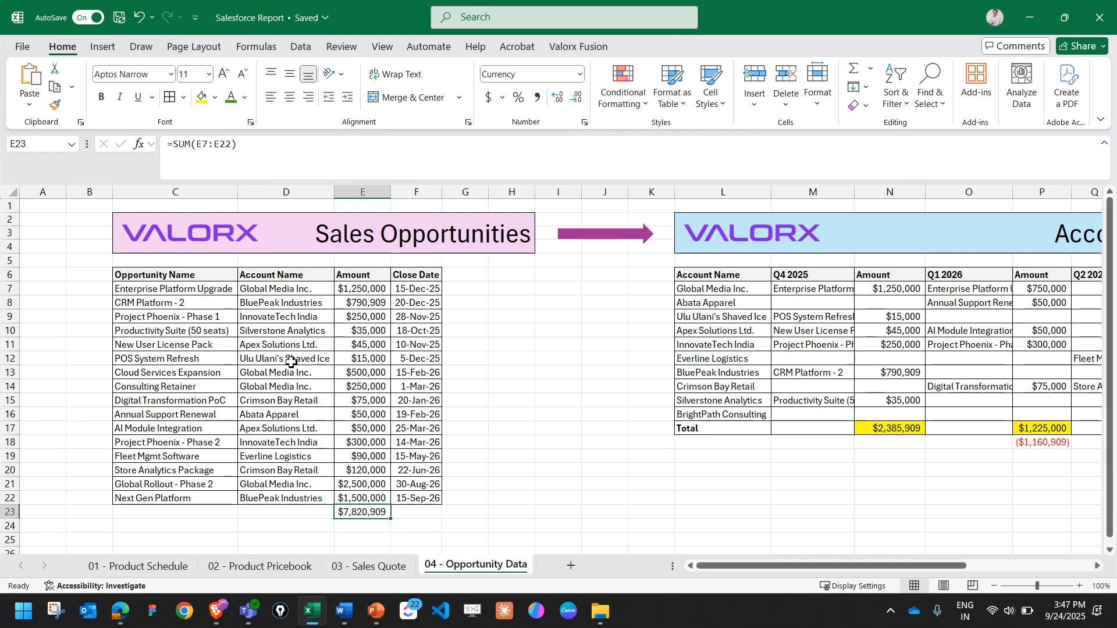
Examine the Account x Opportunity table, comparing the account names with Global Media Inc.'s Q4 2025 and Q1 2026 opportunities.
scroll(291, 361, right, 5)
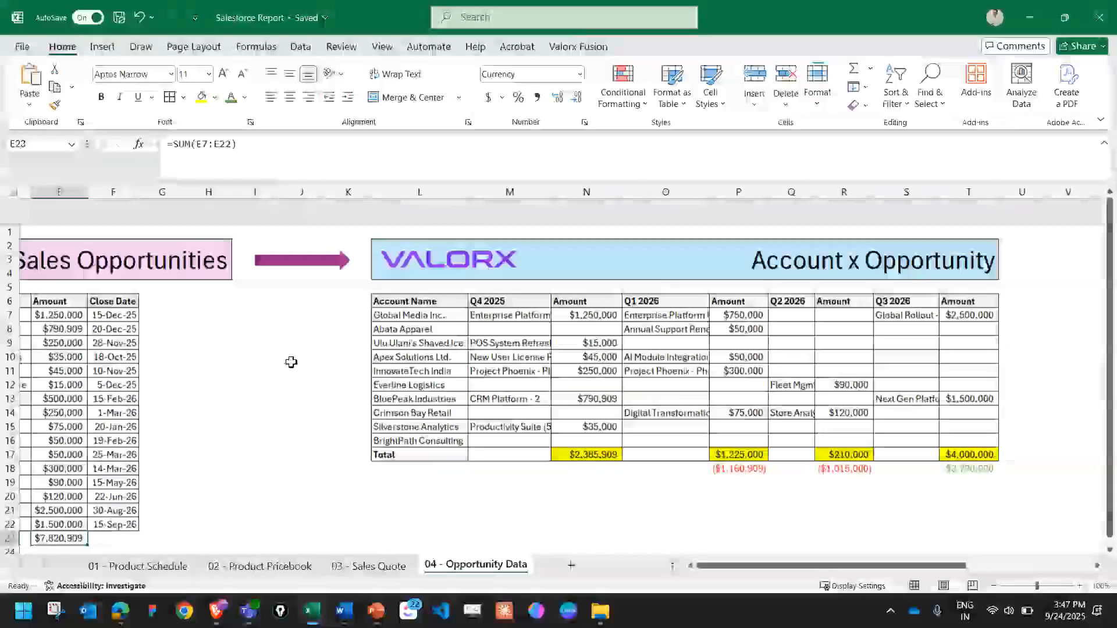
scroll(290, 362, right, 1)
click(724, 236)
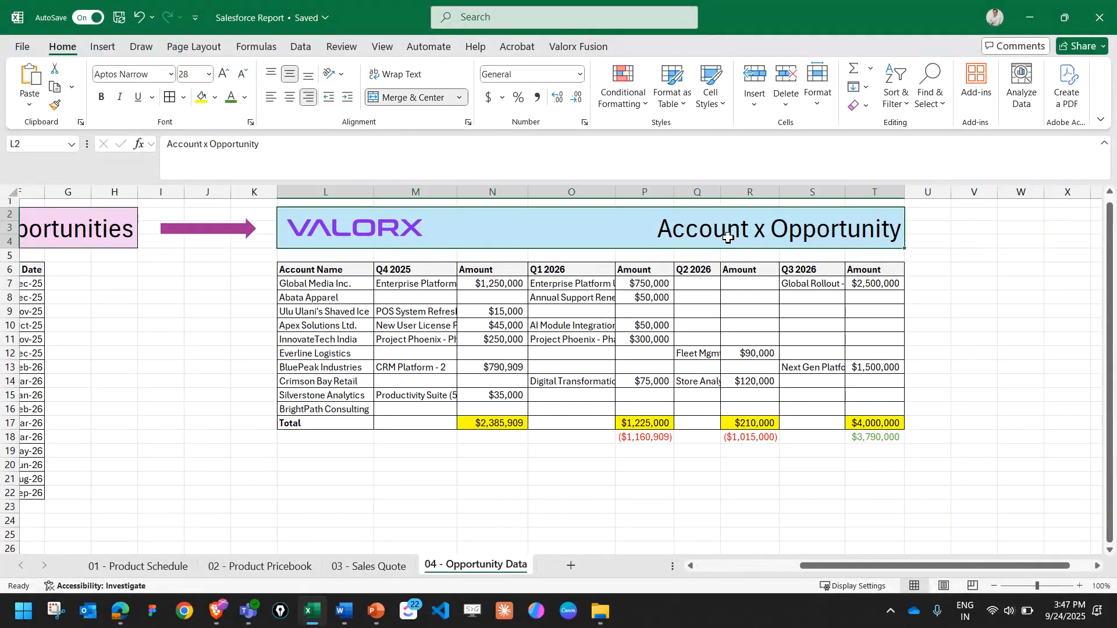
drag(337, 283, 339, 401)
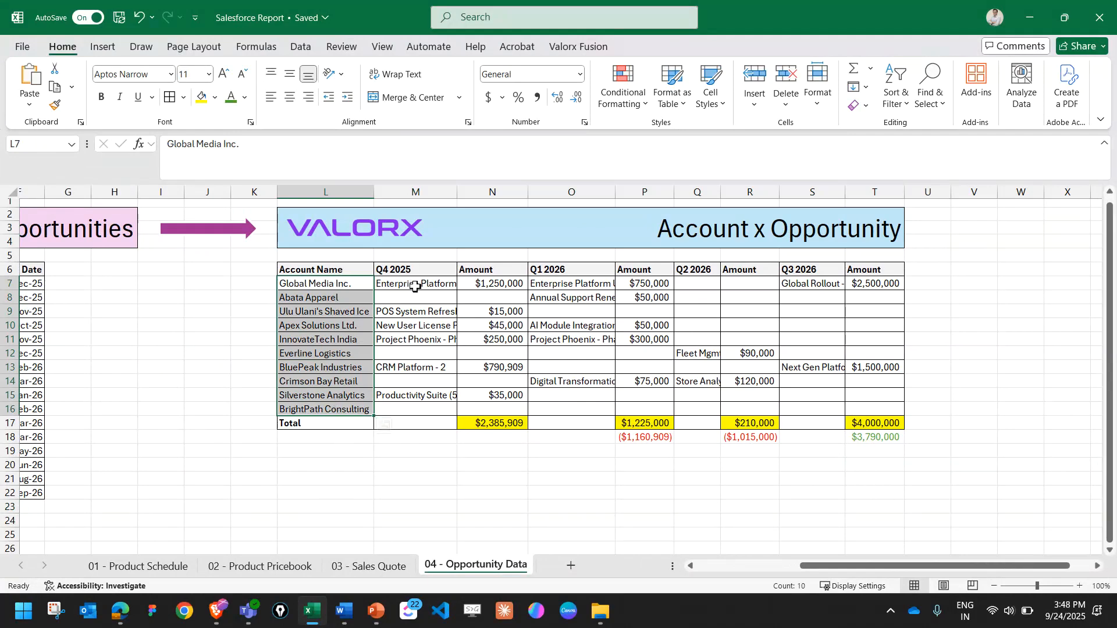
click(414, 286)
click(575, 284)
click(446, 283)
click(584, 282)
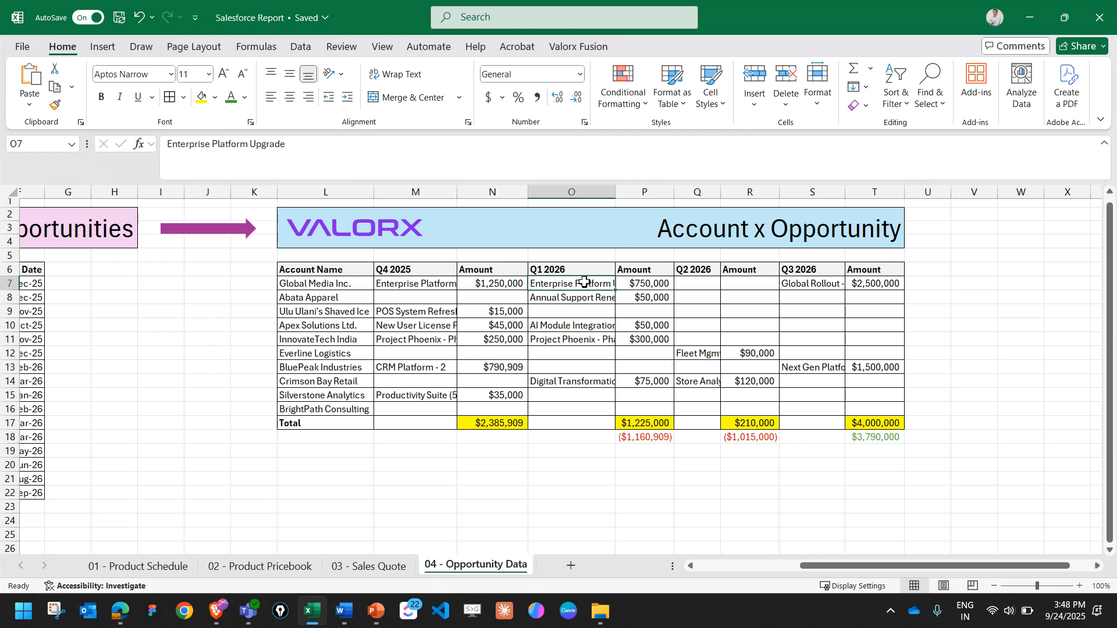
click(638, 286)
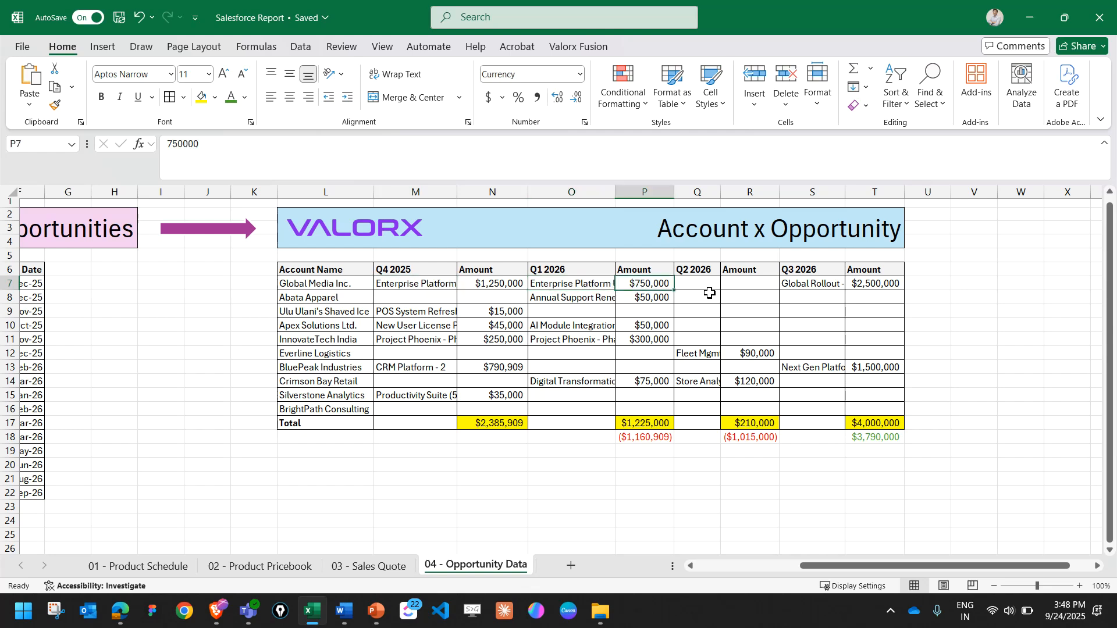
Select Global Media Inc.'s Q4 2025, Q1 2026 and Q3 2026 amounts together to check their sum.
click(341, 285)
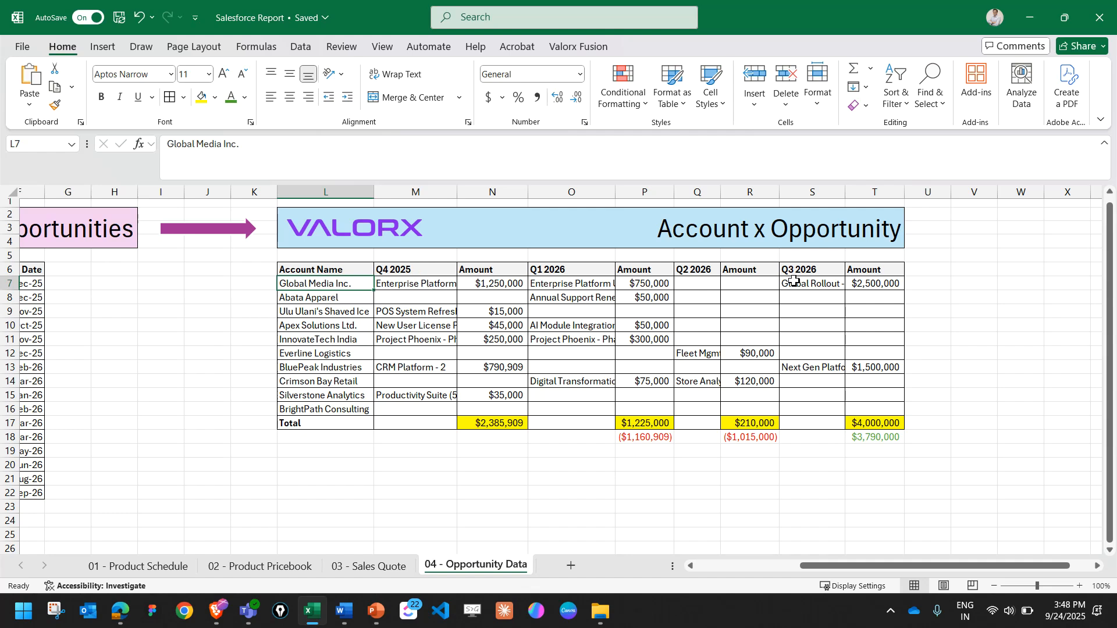
click(509, 283)
ctrl+click(656, 286)
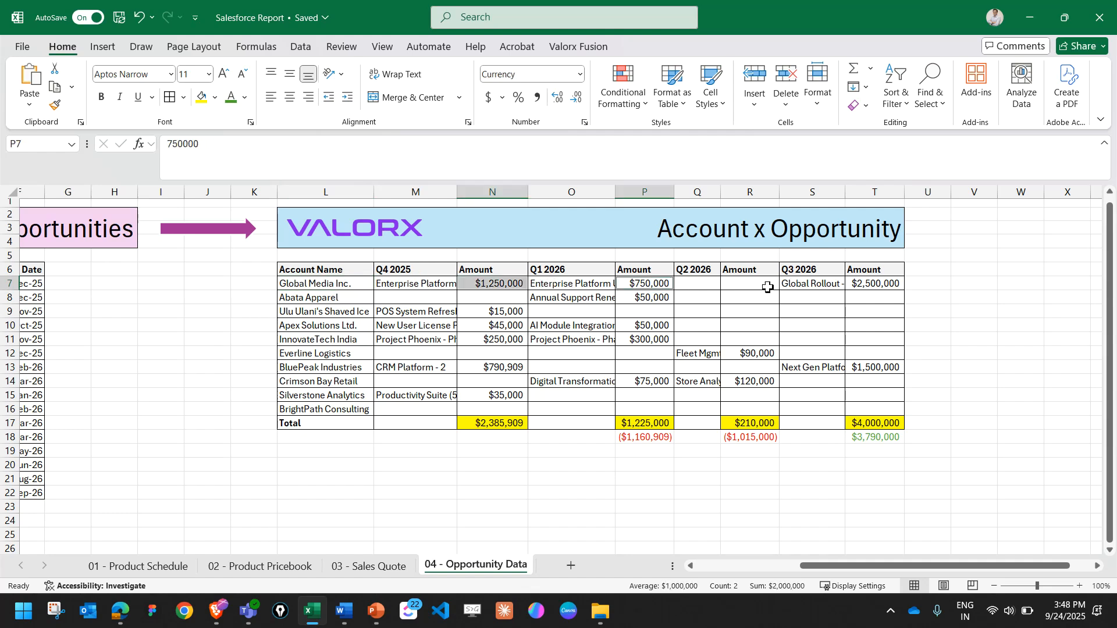
ctrl+click(863, 286)
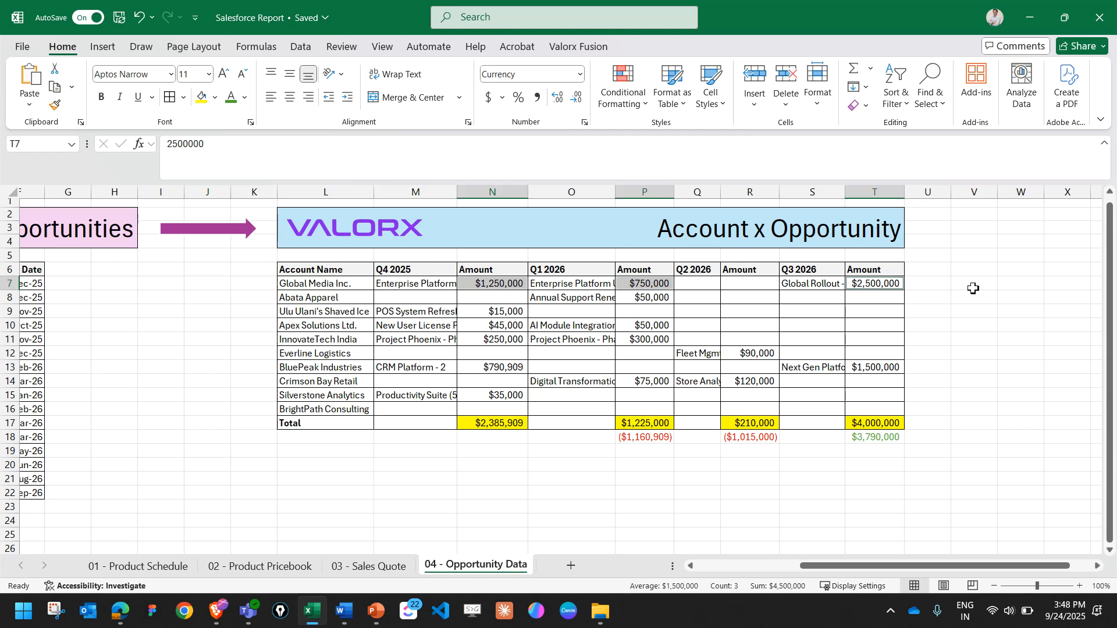
Add a "Total" column header in U6, copying the formatting of the Q3 2026 Amount header.
click(897, 269)
key(ctrl+c)
key(Right)
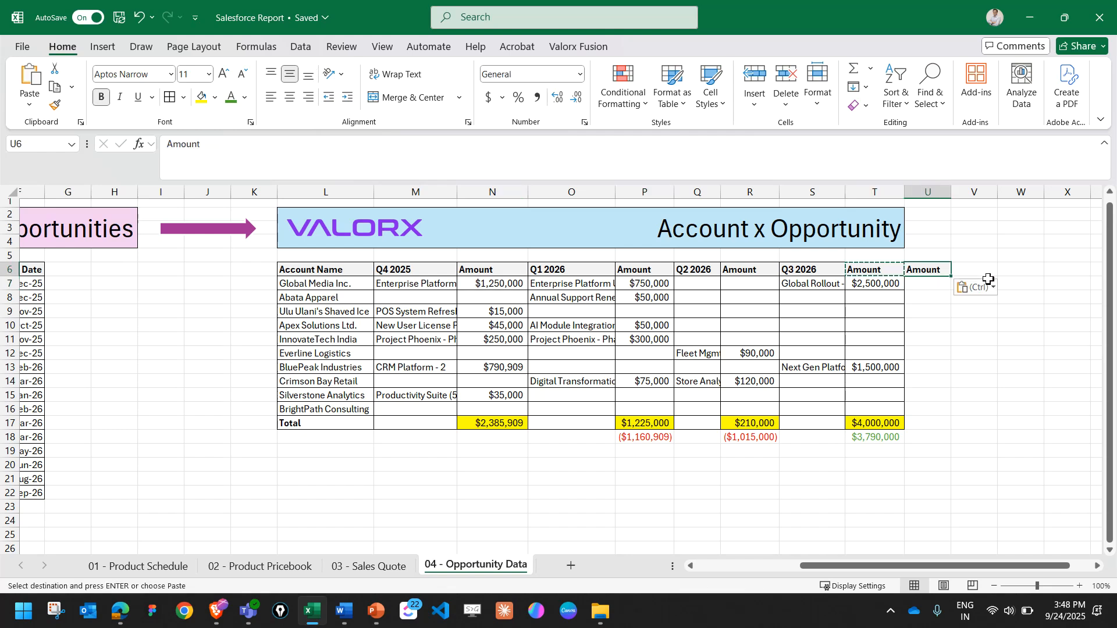
key(Escape)
text(Total)
key(Return)
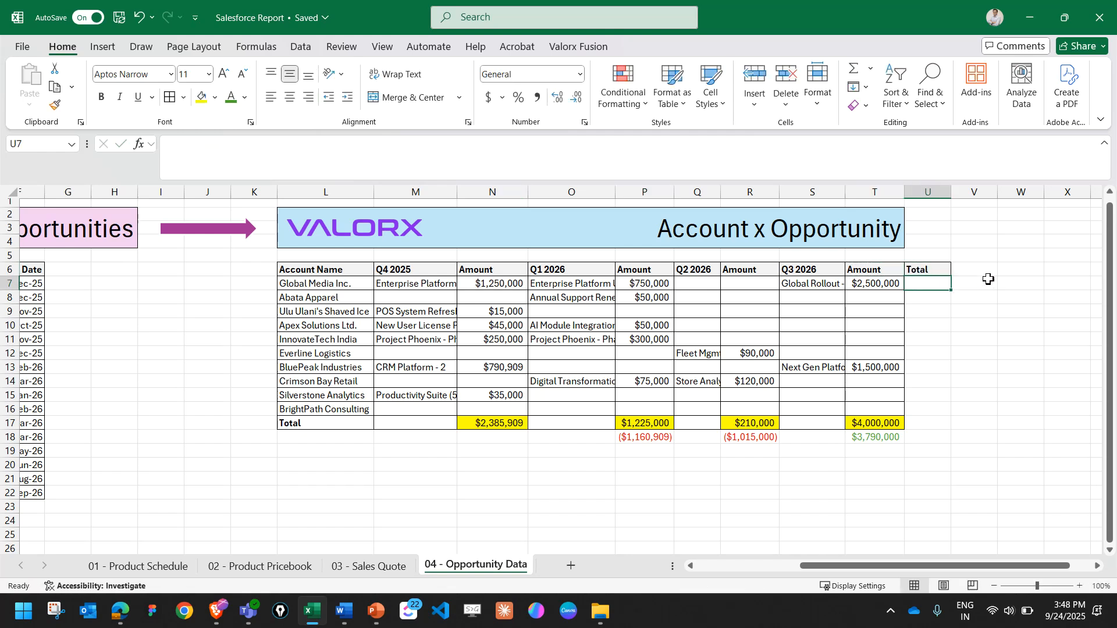
Try to total Global Media Inc.'s amounts in U7 with the formula =N7,P7,T8,T7.
text(=)
click(498, 285)
text(,)
click(667, 280)
text(,)
click(875, 297)
text(,)
click(875, 284)
key(ctrl+Return)
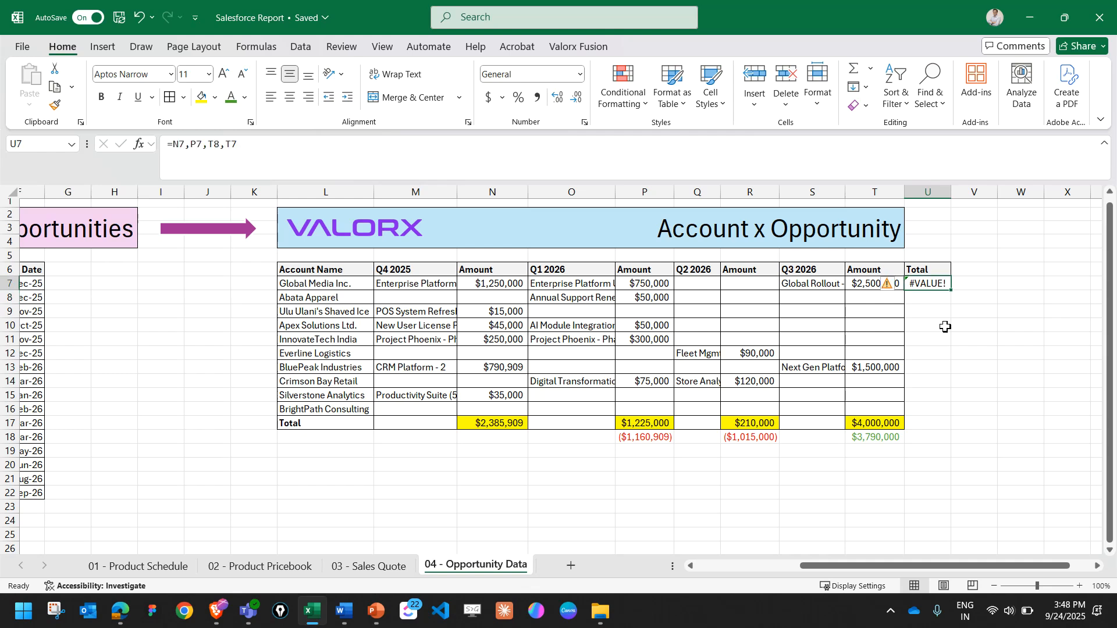
Enter =N7+P7+T7 in U7 and fill the formula down the Total column through row 17.
text(=)
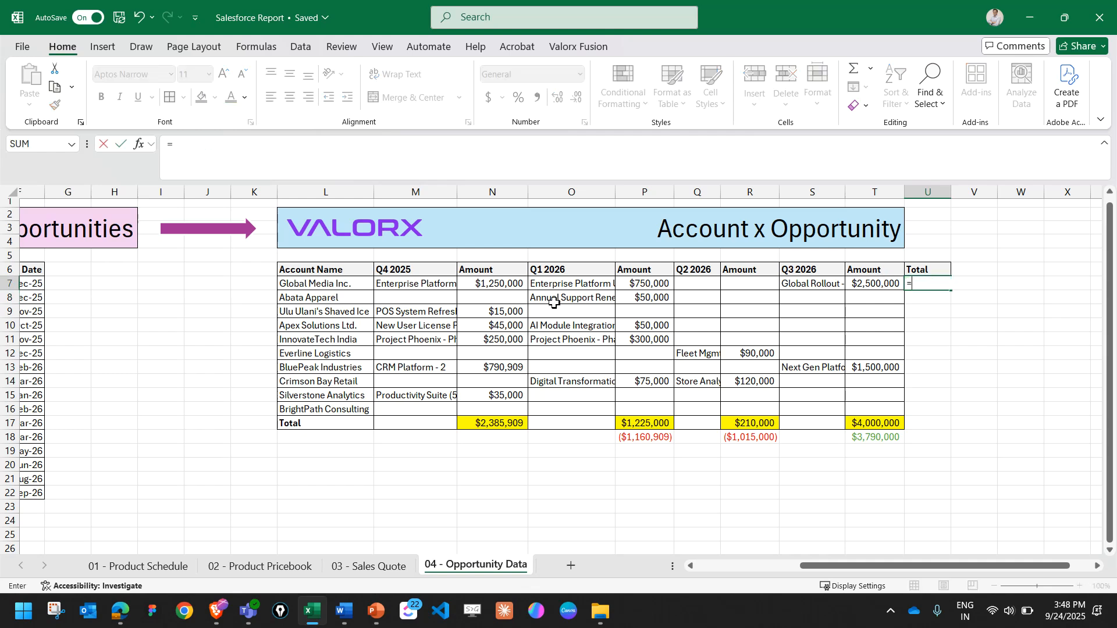
click(489, 285)
text(+)
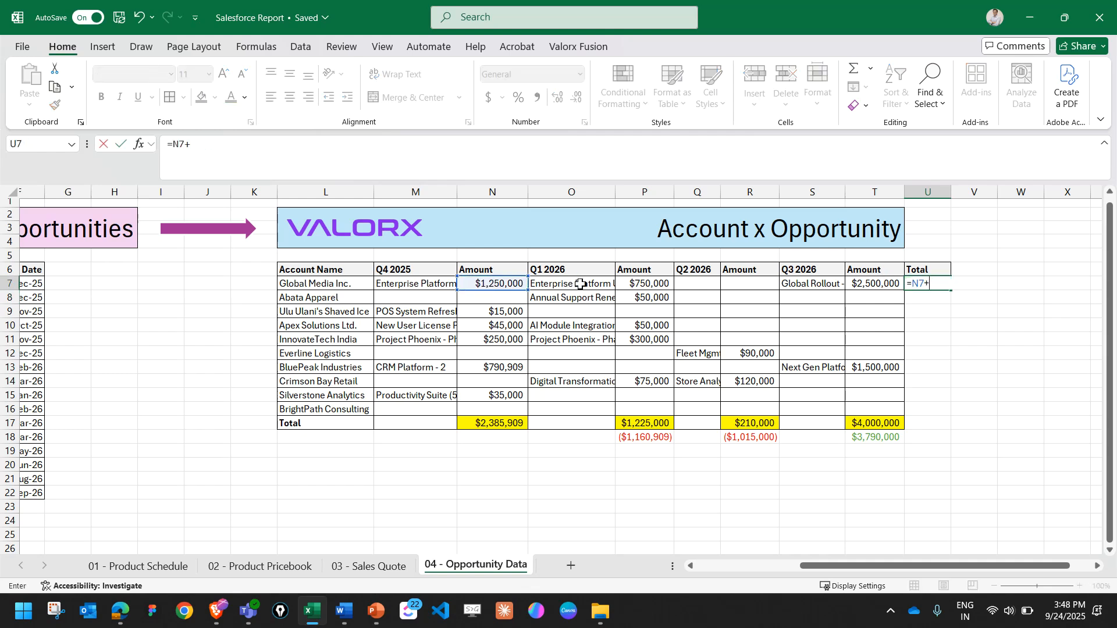
click(629, 284)
text(+)
click(863, 284)
key(Return)
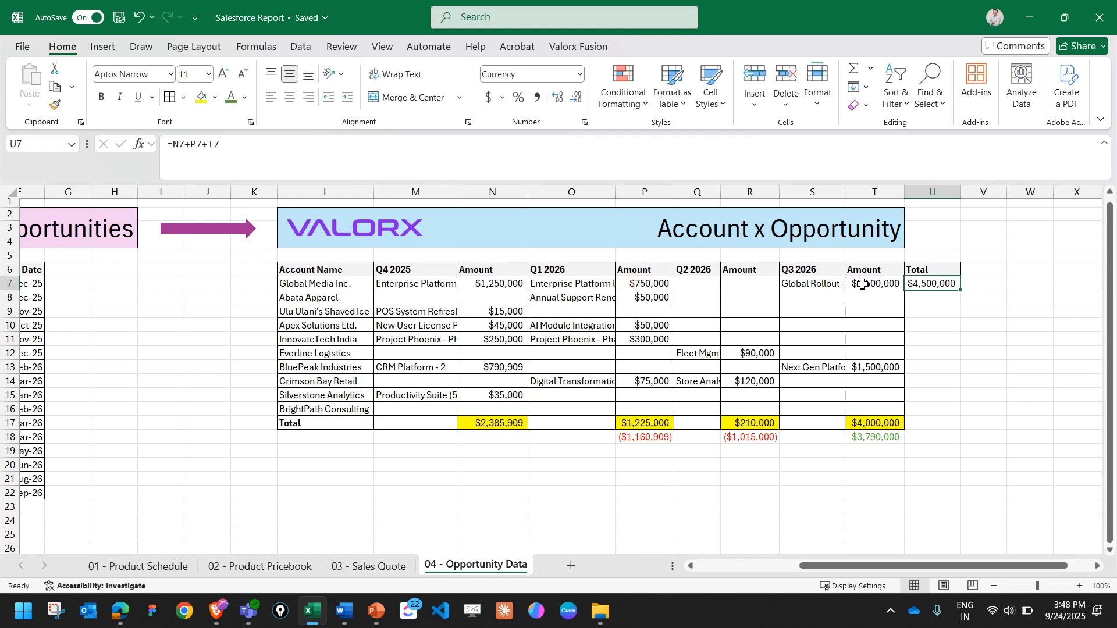
drag(964, 295, 958, 424)
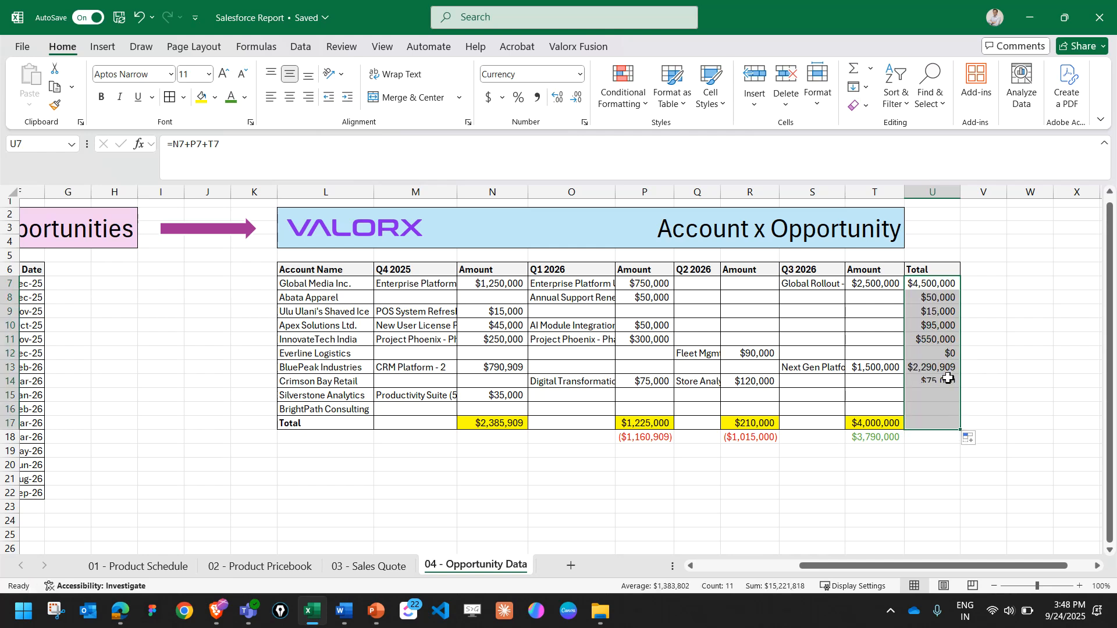
click(947, 324)
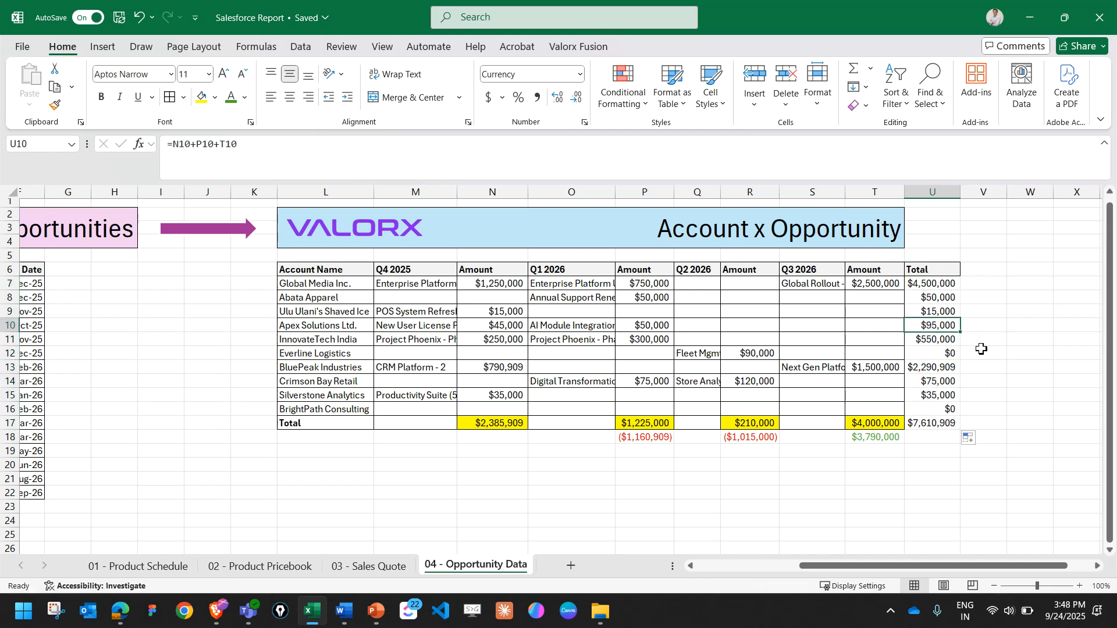
Examine the empty quarters for Ulu Ulani's Shaved Ice and the quarter-over-quarter difference formulas below the totals.
click(319, 311)
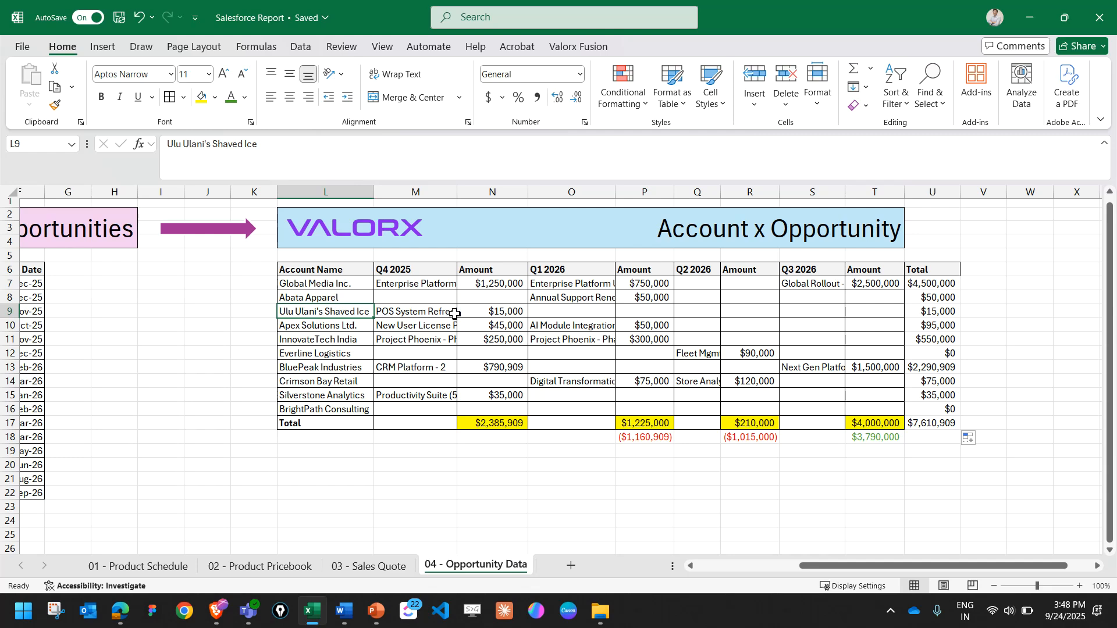
drag(568, 309, 883, 313)
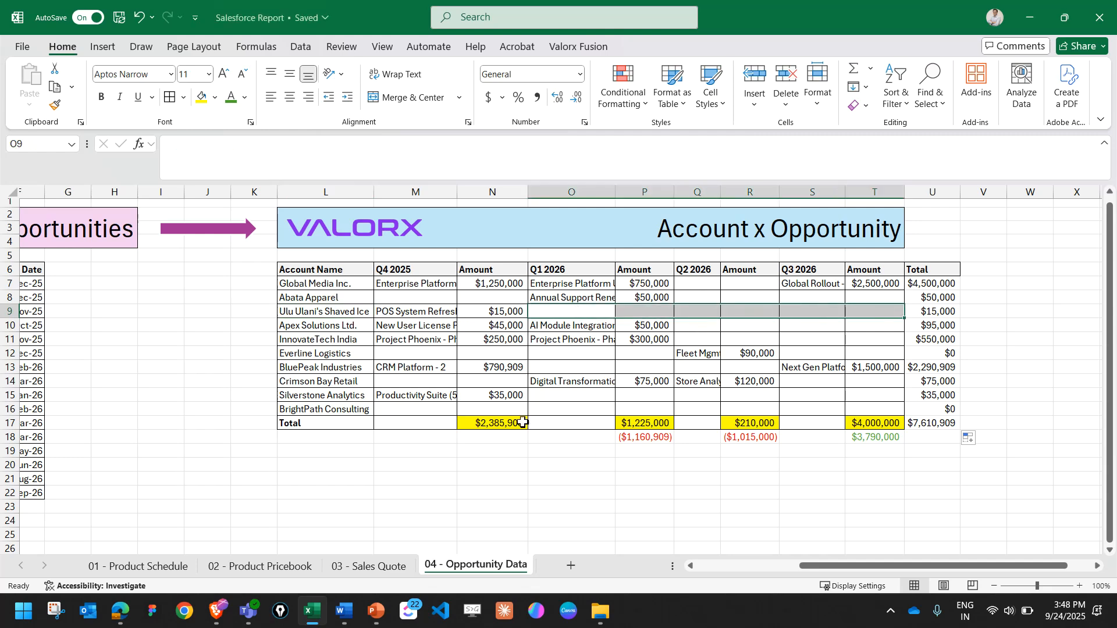
click(504, 447)
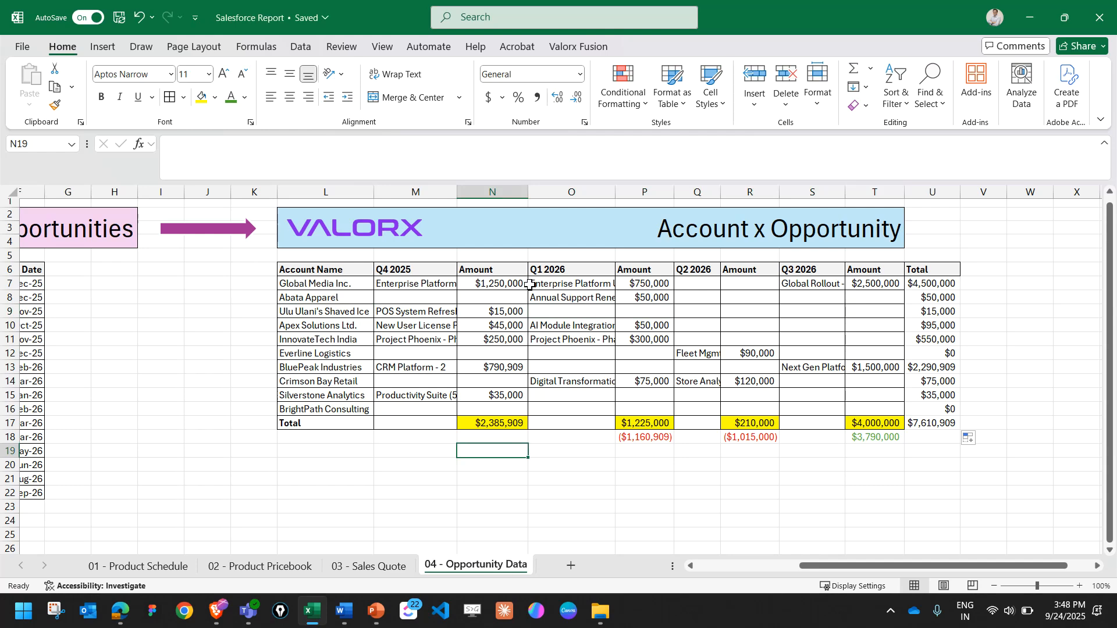
click(423, 439)
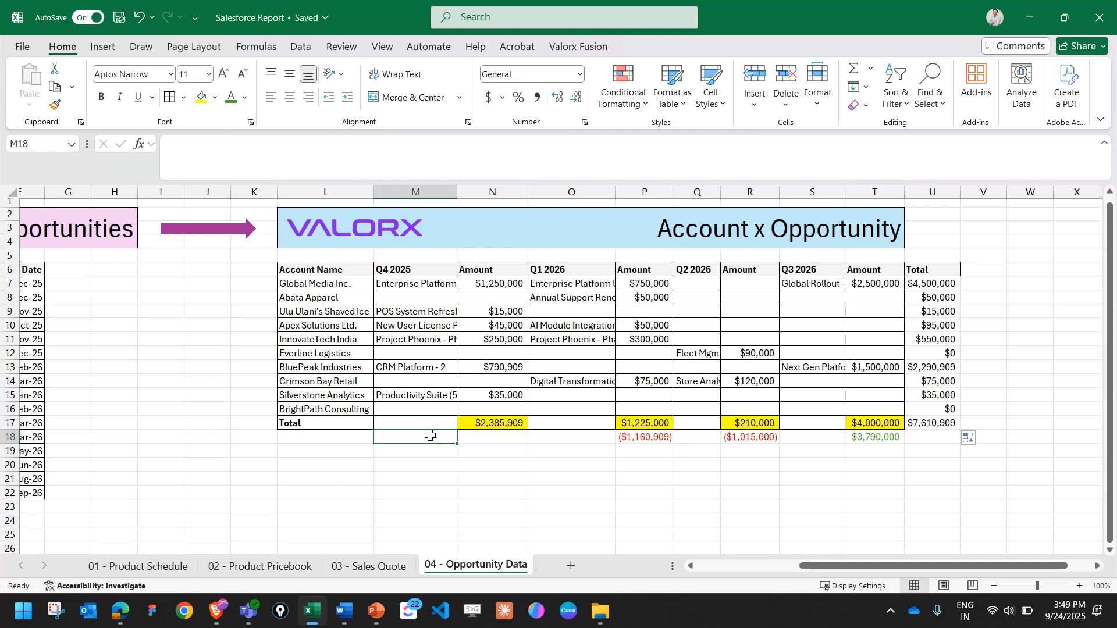
click(634, 443)
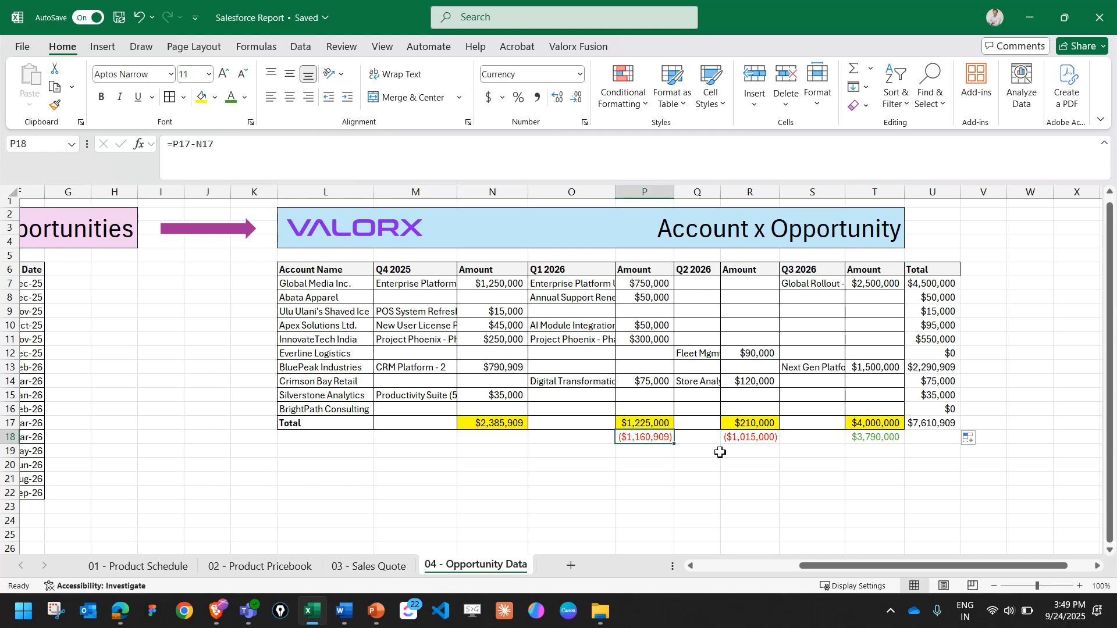
click(745, 441)
click(876, 438)
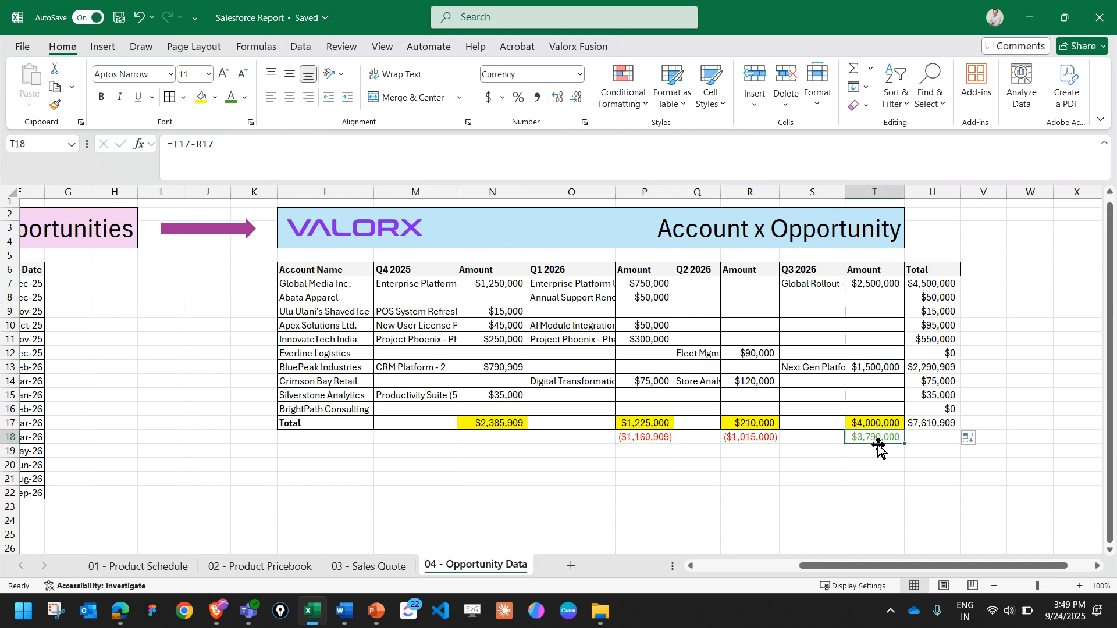
click(832, 482)
click(798, 275)
click(819, 327)
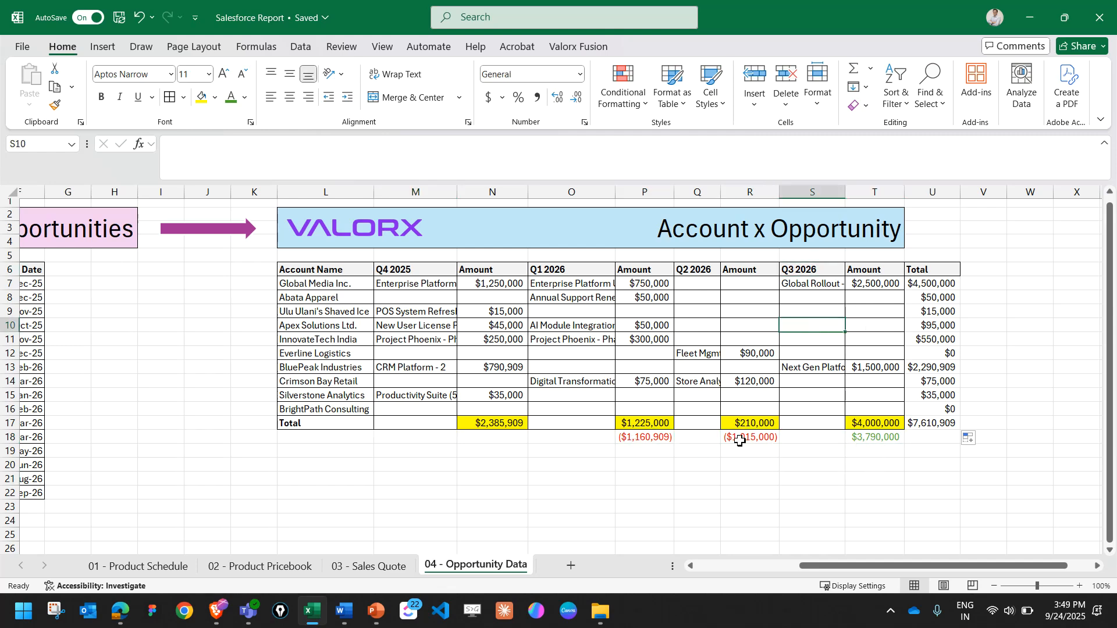
click(648, 463)
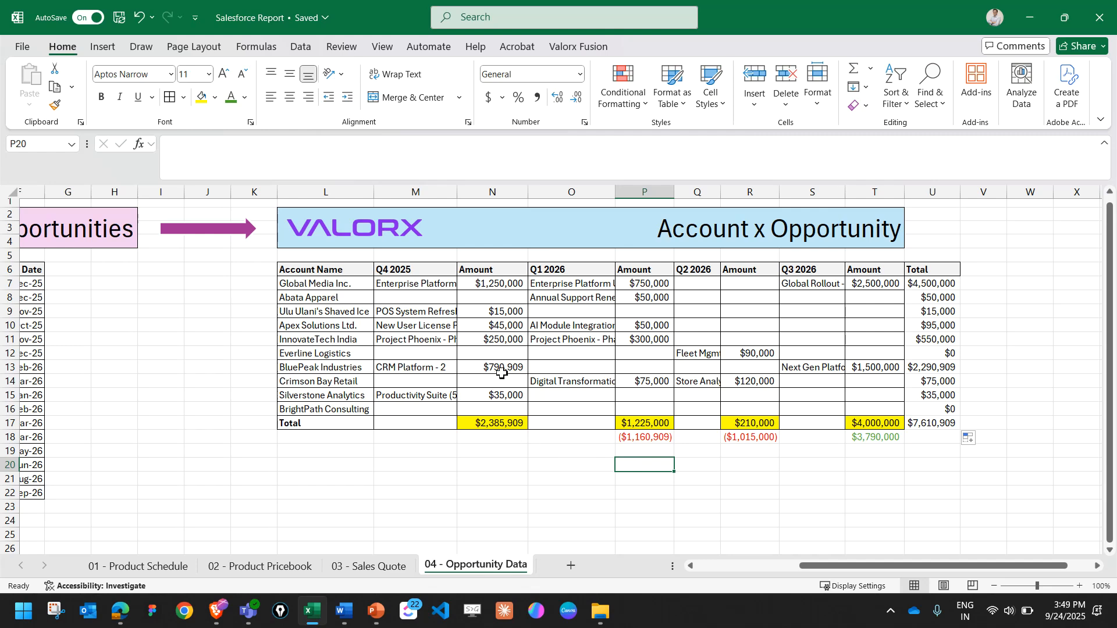
Check the Total cells of Everline Logistics and BrightPath Consulting, inspecting which amounts the Everline formula in U12 includes.
click(947, 353)
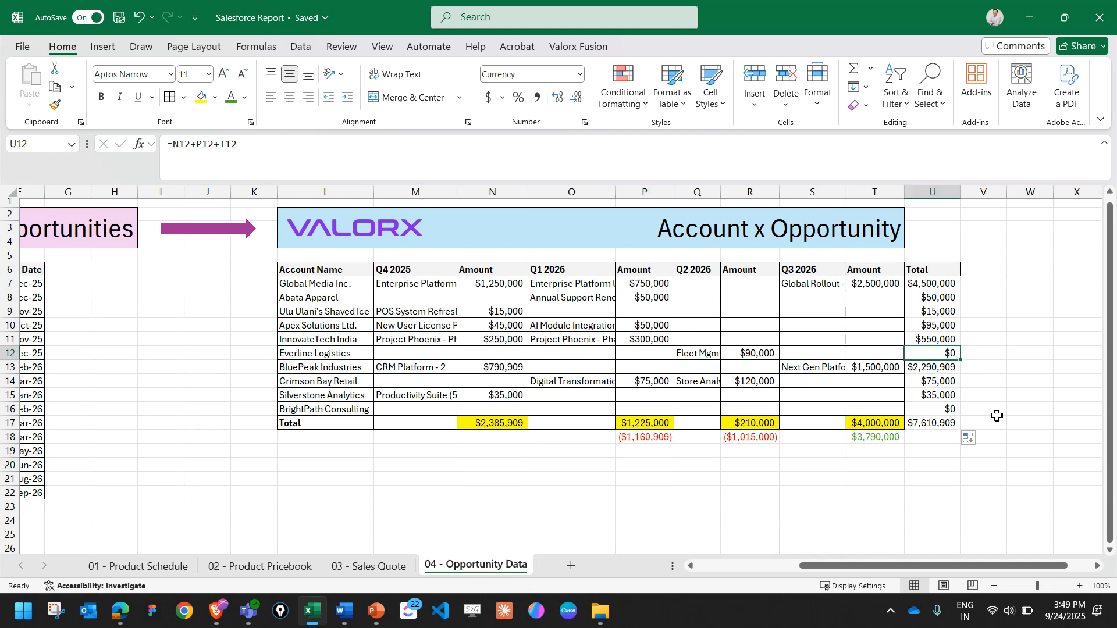
ctrl+click(935, 411)
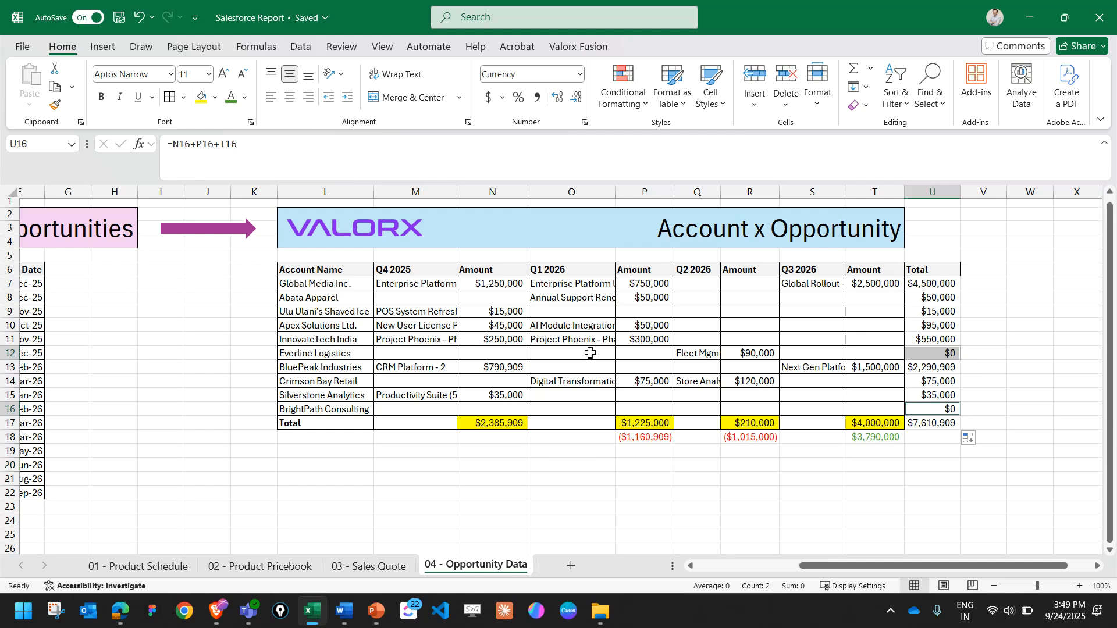
click(702, 353)
double_click(940, 353)
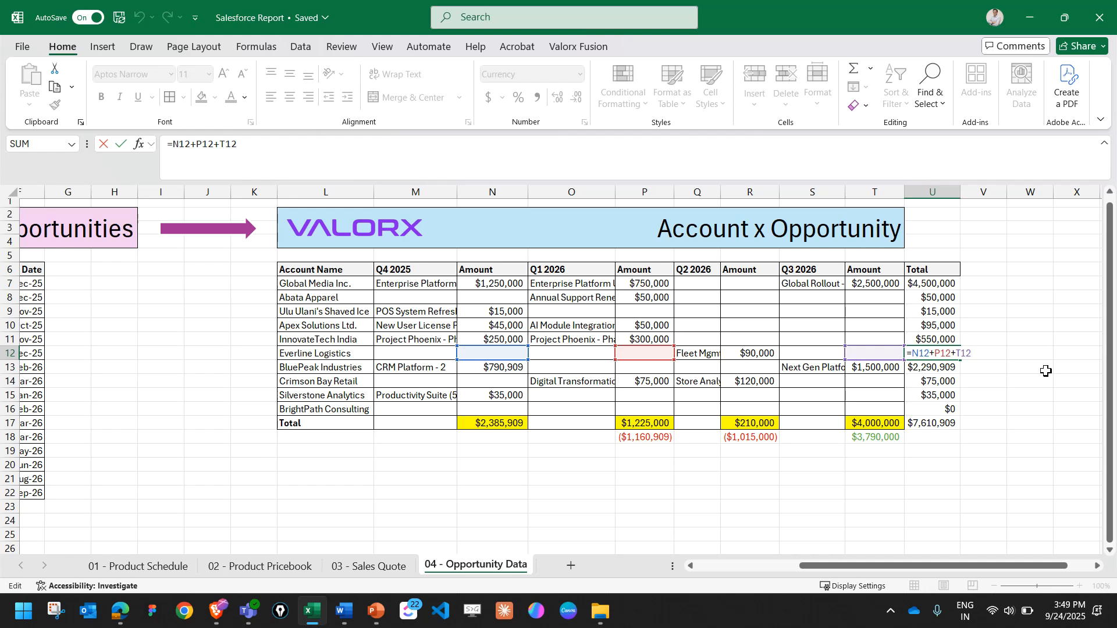
key(Escape)
Add R7 to Global Media Inc.'s Total formula in U7, making it =N7+P7+T7+R7.
key(Up)
key(Up)
key(Up)
key(Up)
key(Up)
key(F2)
text(+)
click(736, 284)
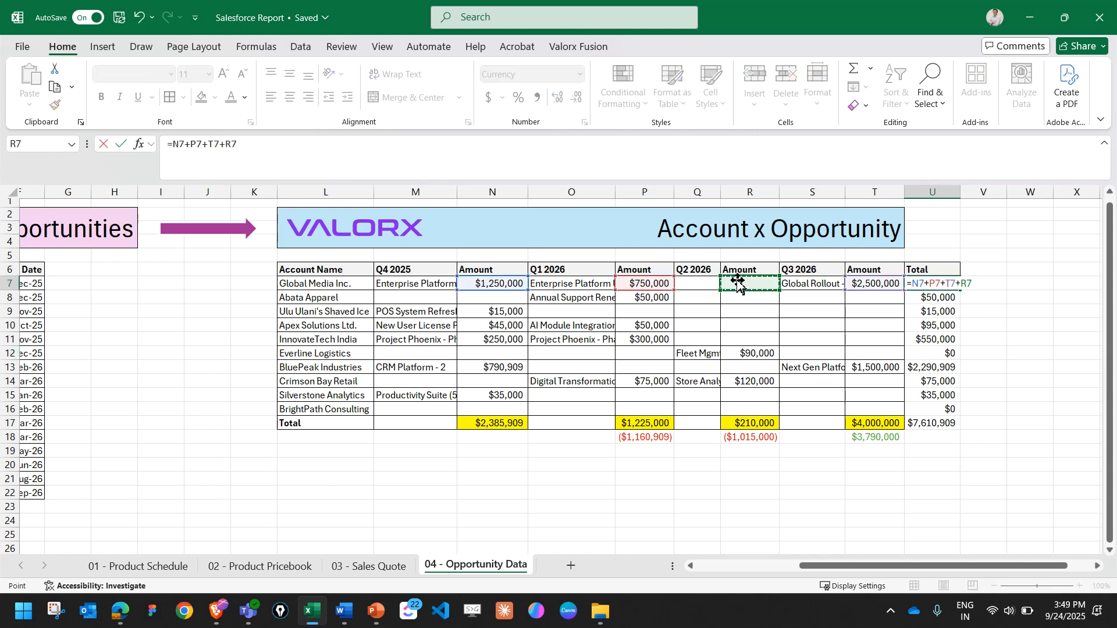
key(ctrl+Return)
Fill the U7 formula down the Total column through row 17 and check BrightPath Consulting's row.
key(shift+Down)
key(shift+Down)
key(shift+Down)
key(shift+Down)
key(shift+Down)
key(shift+Down)
key(shift+Down)
key(shift+Down)
key(shift+Down)
key(shift+Down)
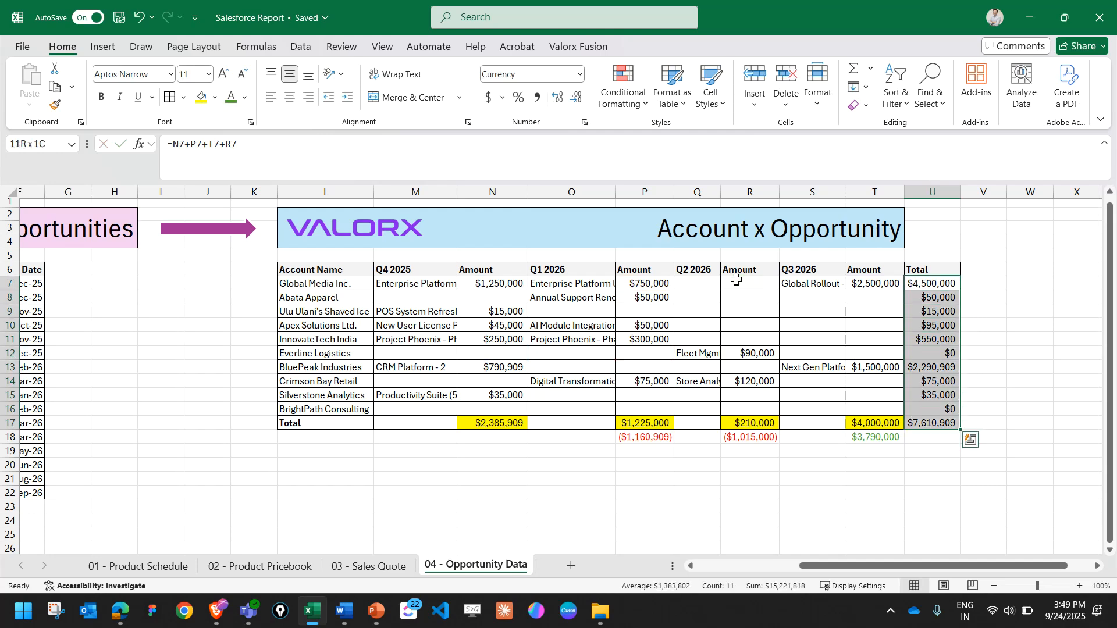
key(ctrl+d)
key(Down)
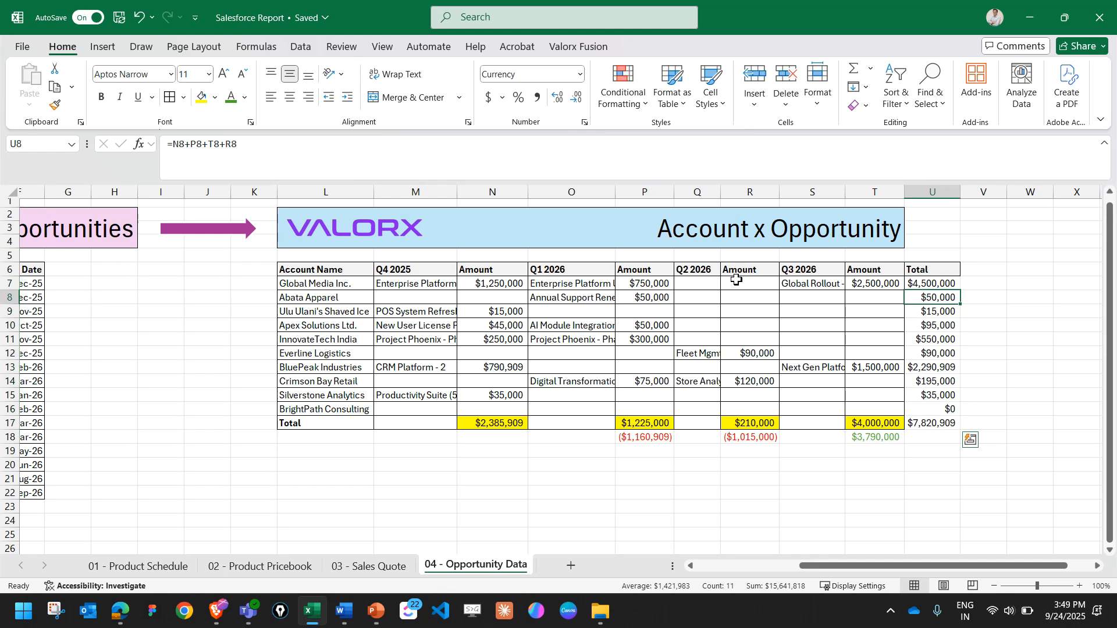
click(926, 405)
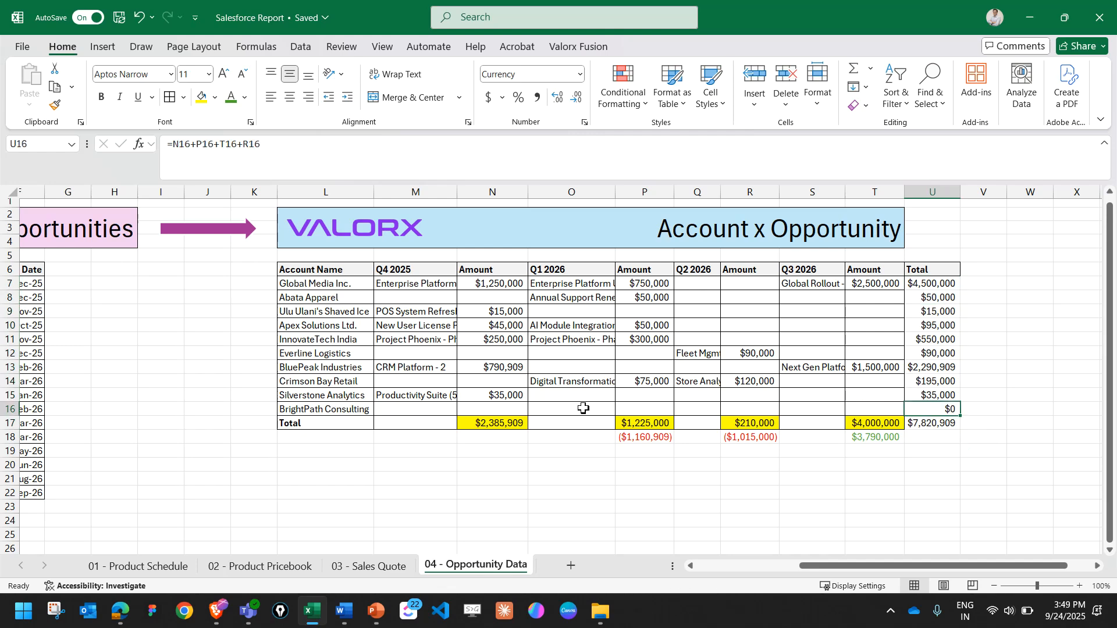
click(337, 410)
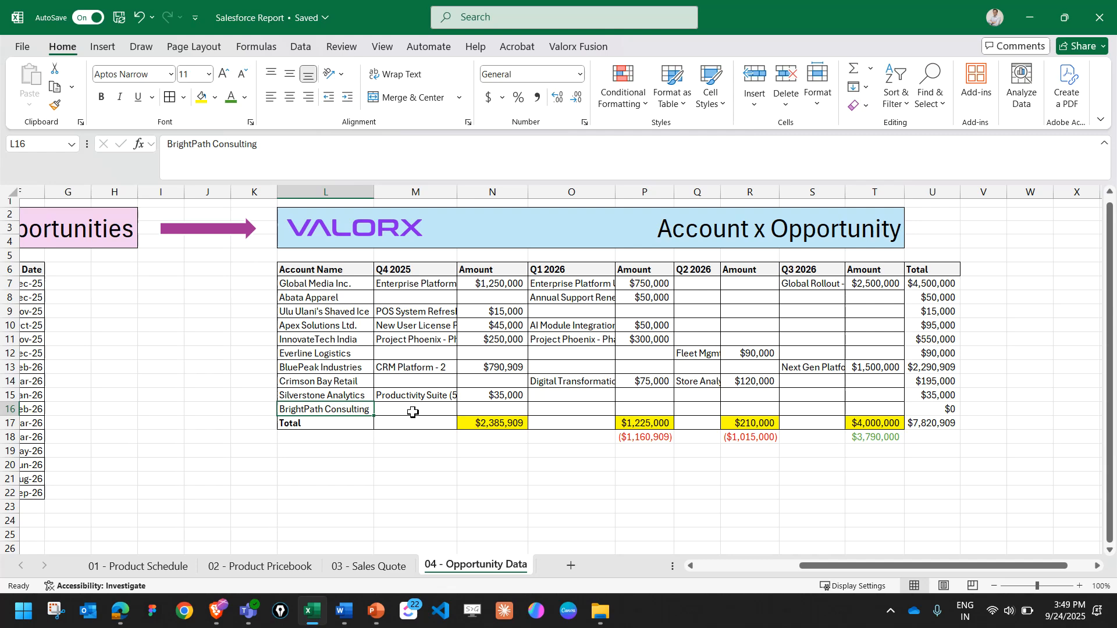
Switch to Salesforce in the browser, look over the All Opportunities list and open the Valorx Wave app.
click(1029, 17)
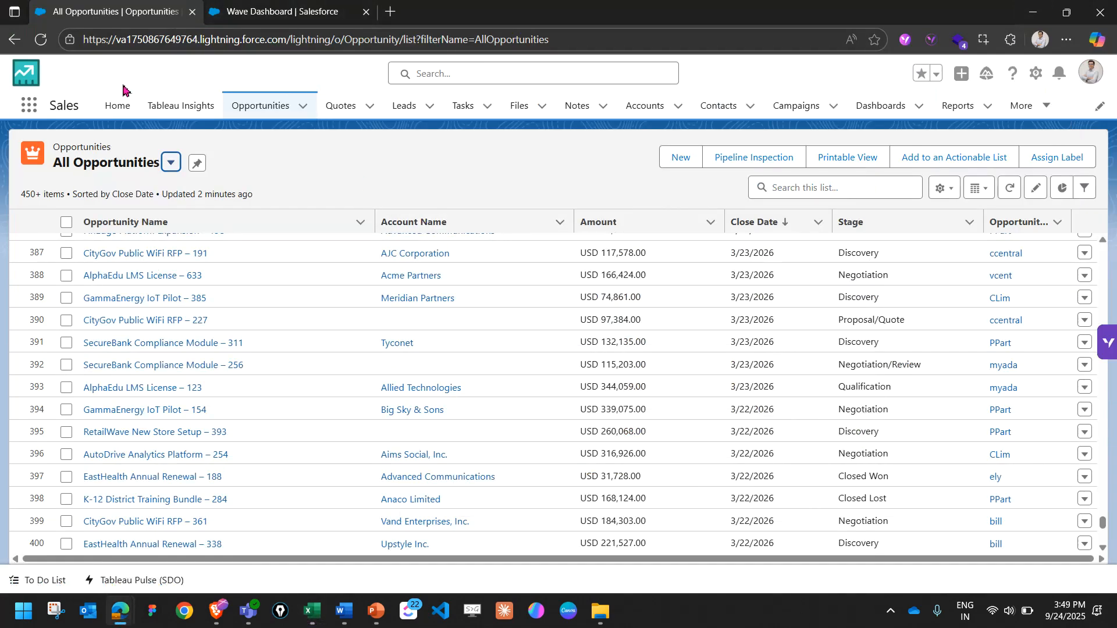
scroll(476, 285, down, 5)
scroll(535, 362, up, 7)
scroll(534, 355, up, 4)
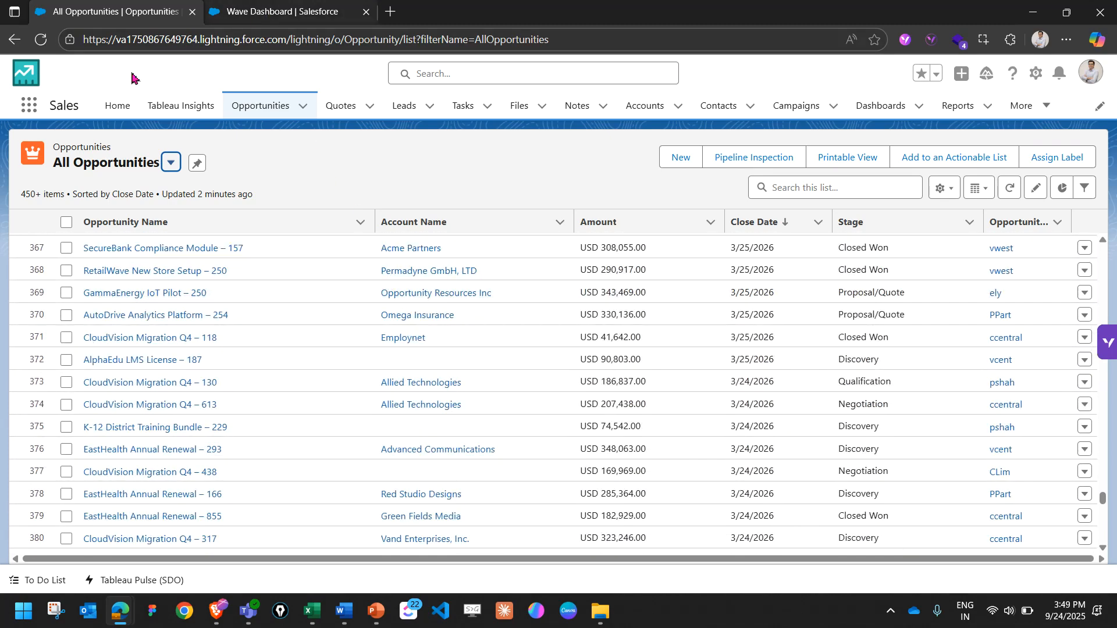
click(30, 105)
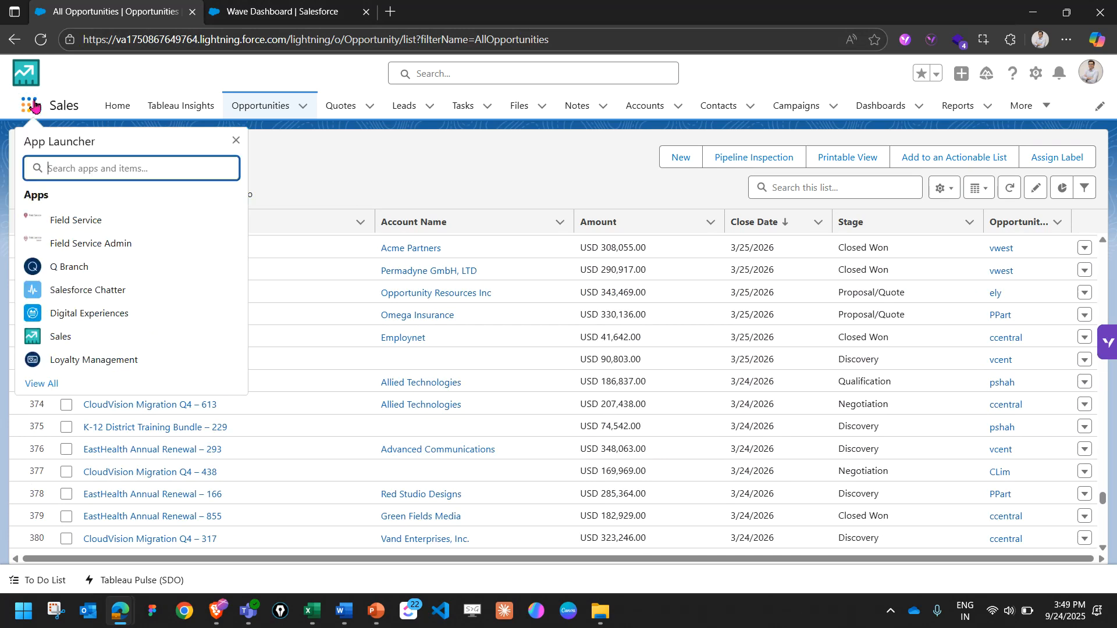
text(valo)
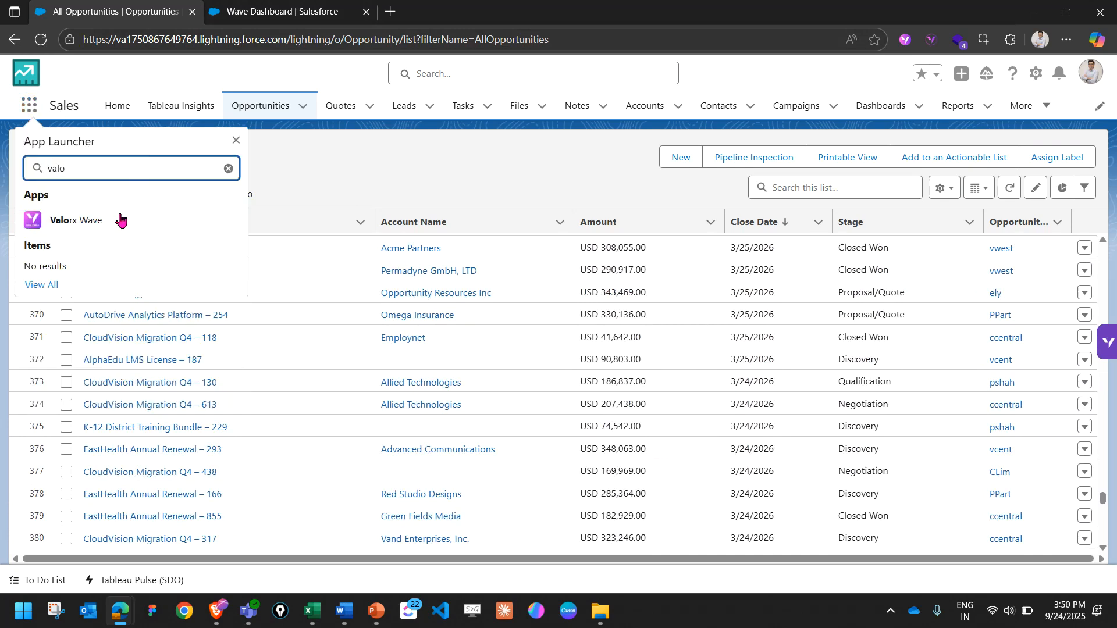
click(120, 221)
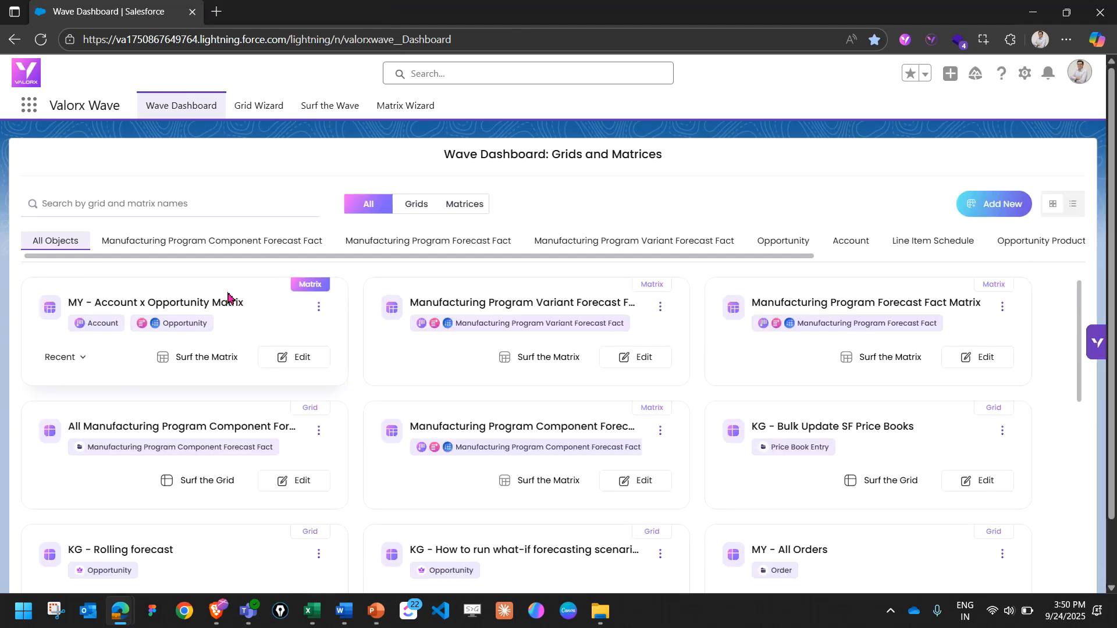
Surf the MY - Account x Opportunity Matrix with only the Acme Partners account selected.
click(201, 364)
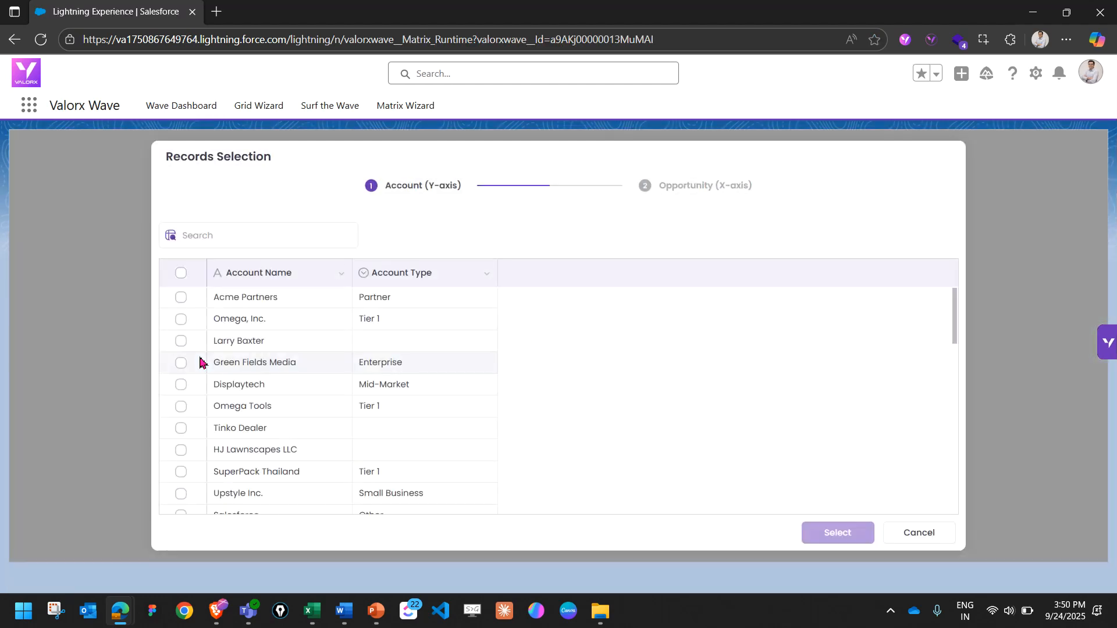
click(181, 299)
click(838, 531)
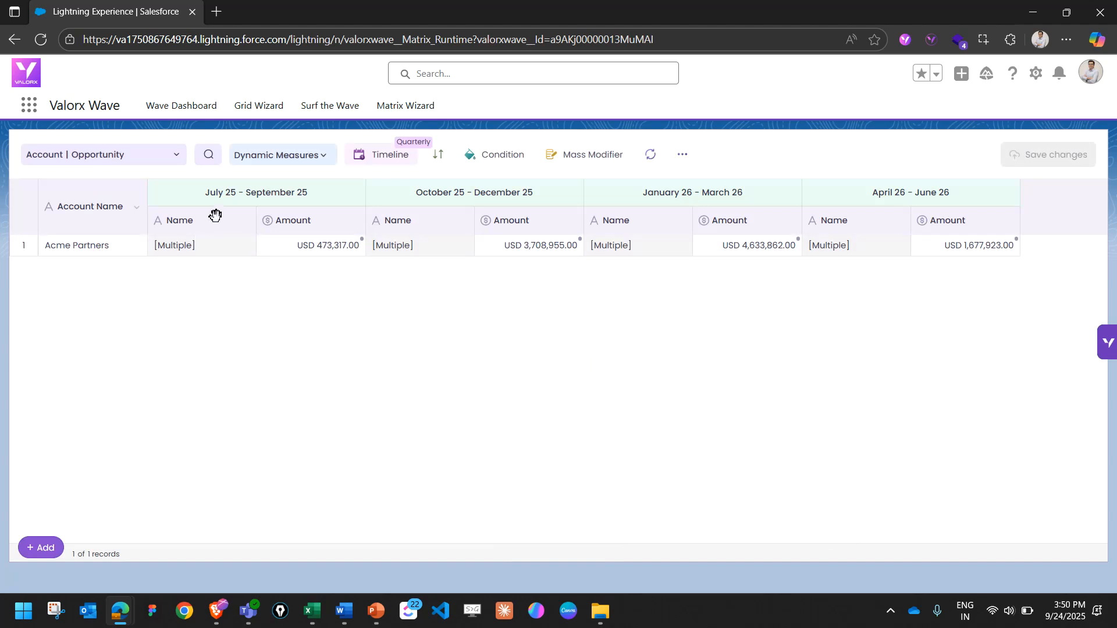
Display the matrix on a Monthly timeline.
click(392, 162)
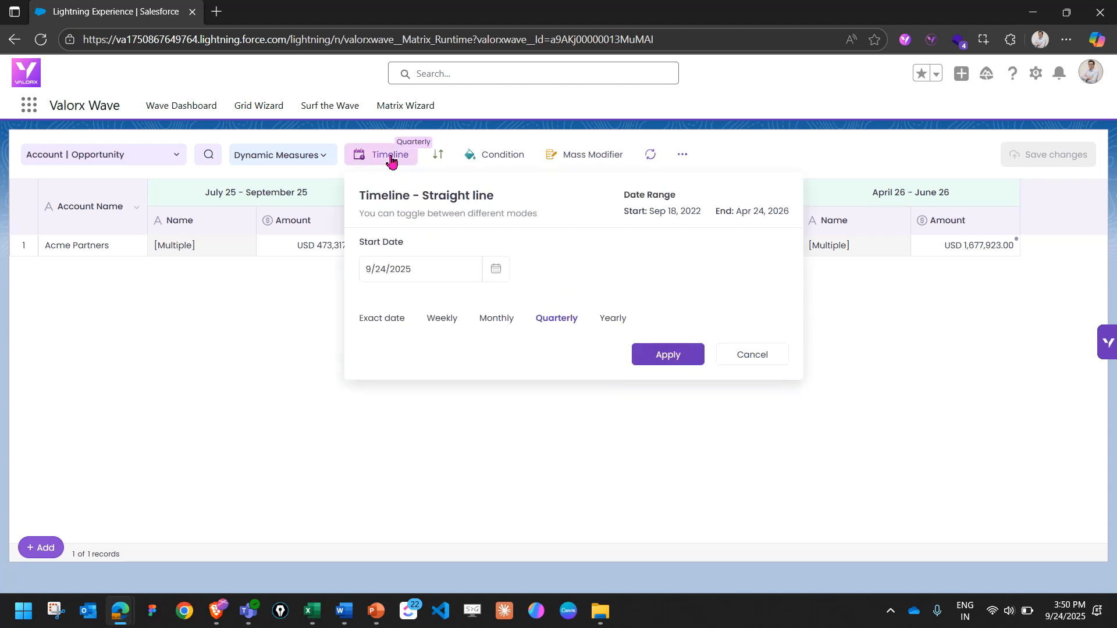
click(496, 323)
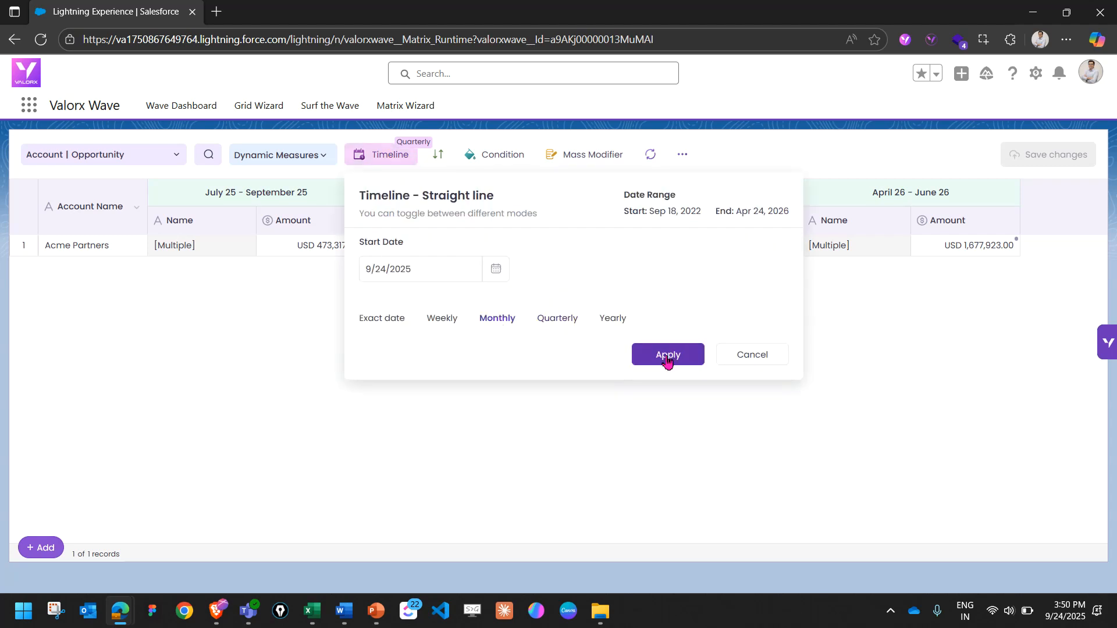
click(667, 358)
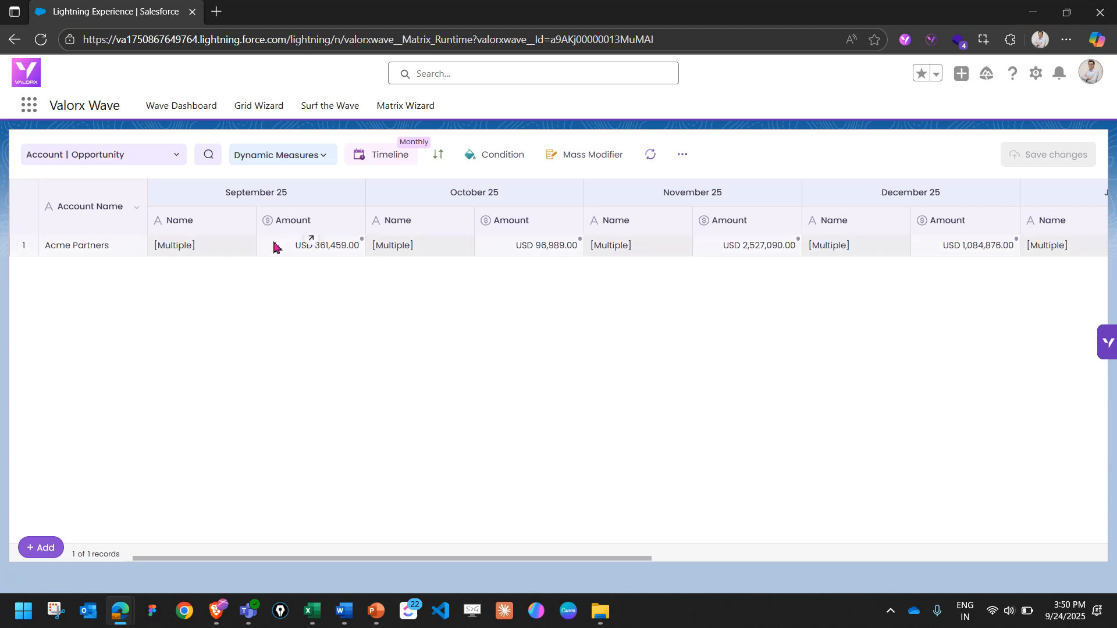
Inspect the individual opportunities behind Acme Partners' September 25 cell, enlarging the record list in the detail view before closing it.
click(201, 243)
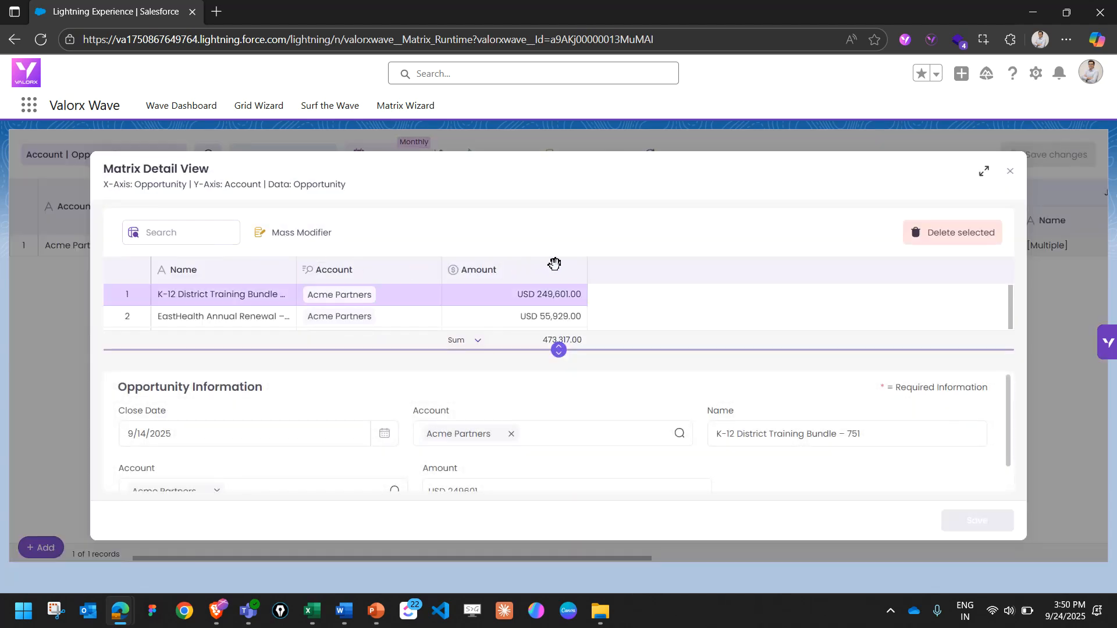
drag(581, 351, 599, 409)
click(210, 317)
click(216, 341)
click(221, 362)
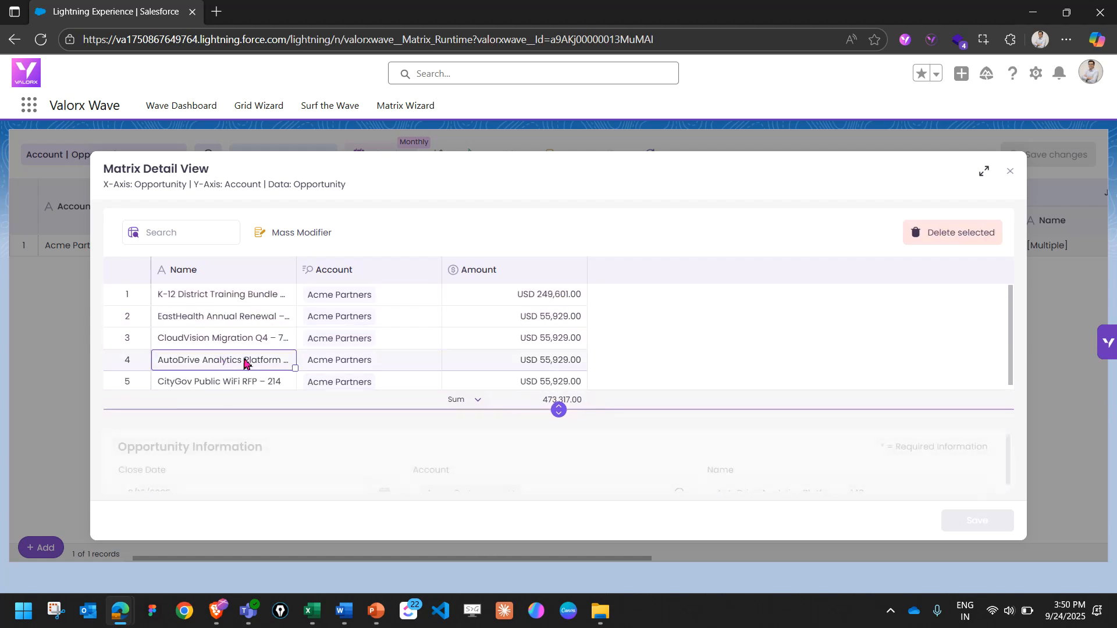
click(1009, 171)
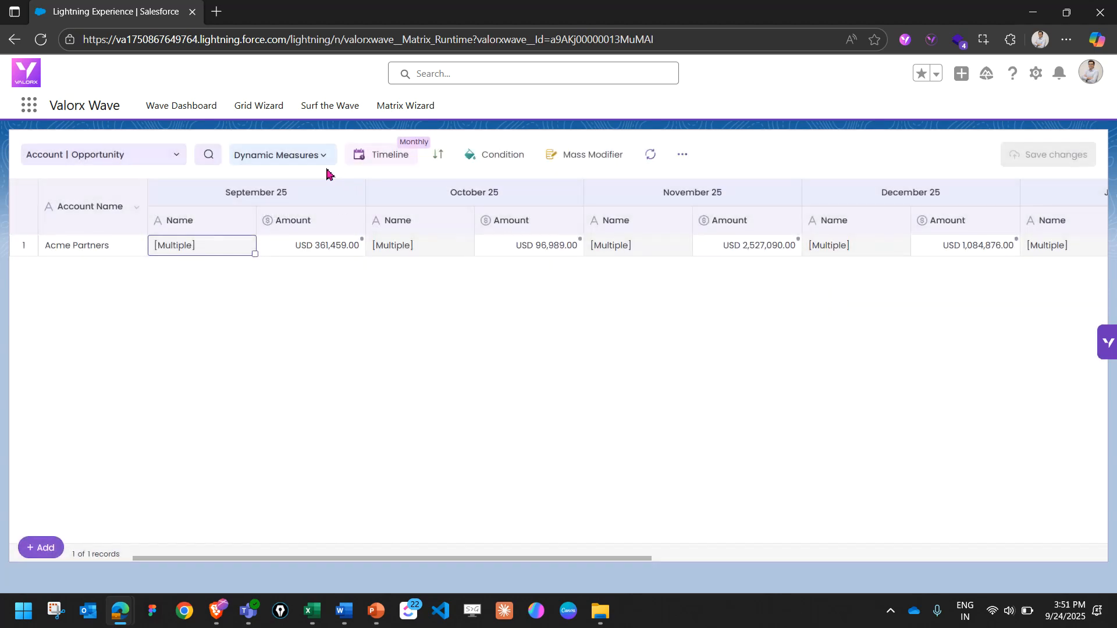
Display the matrix on a Weekly timeline and look through Acme Partners' opportunities across the weeks.
click(383, 164)
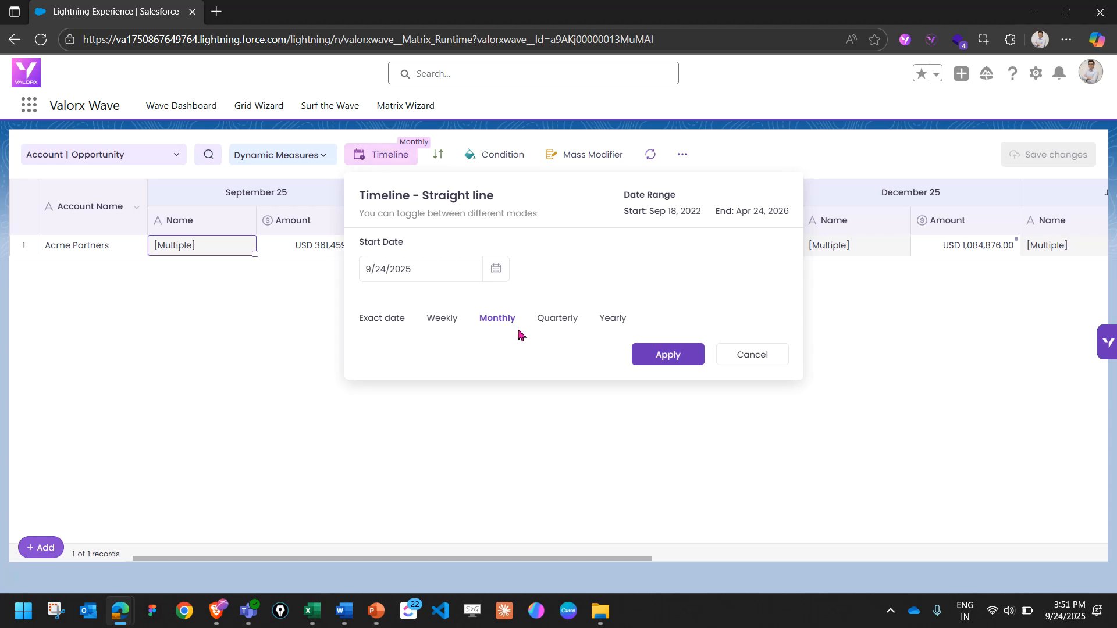
click(432, 322)
click(658, 361)
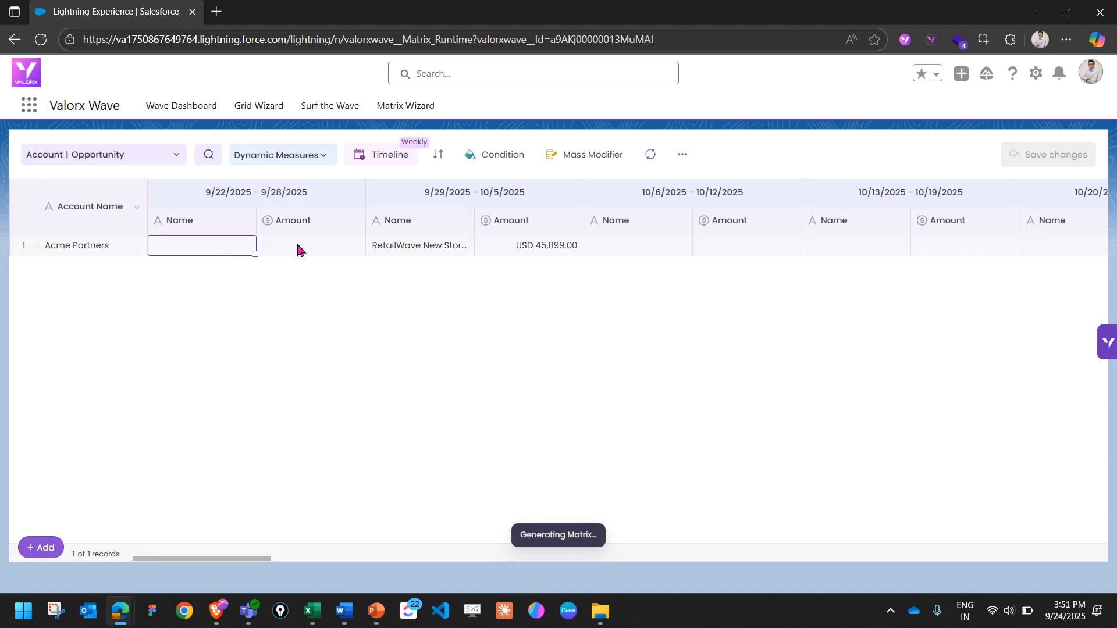
click(450, 253)
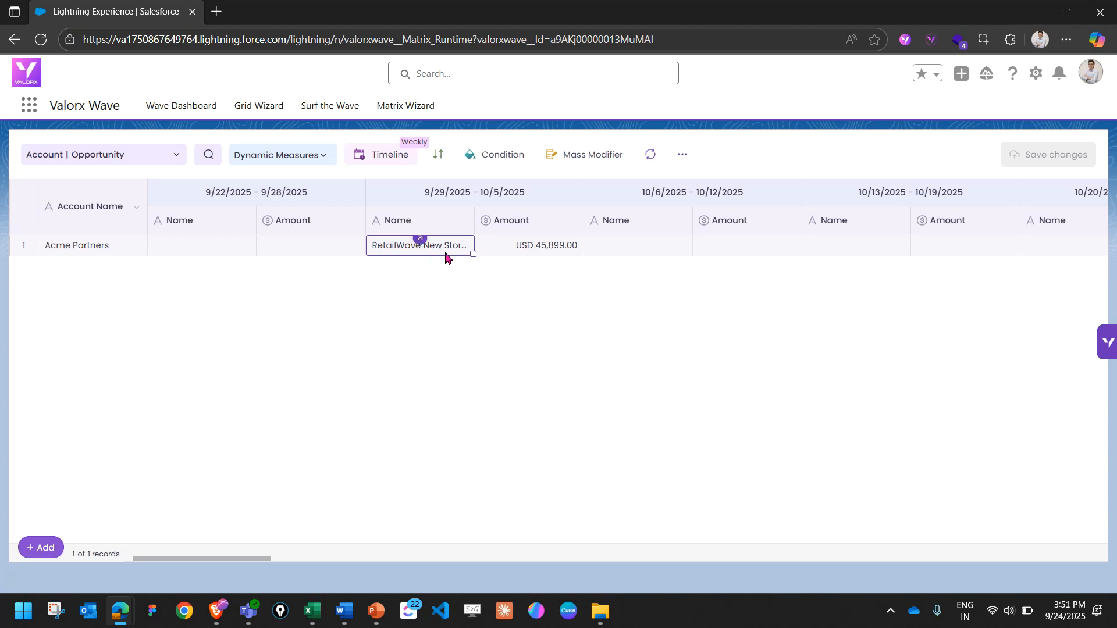
scroll(448, 258, right, 9)
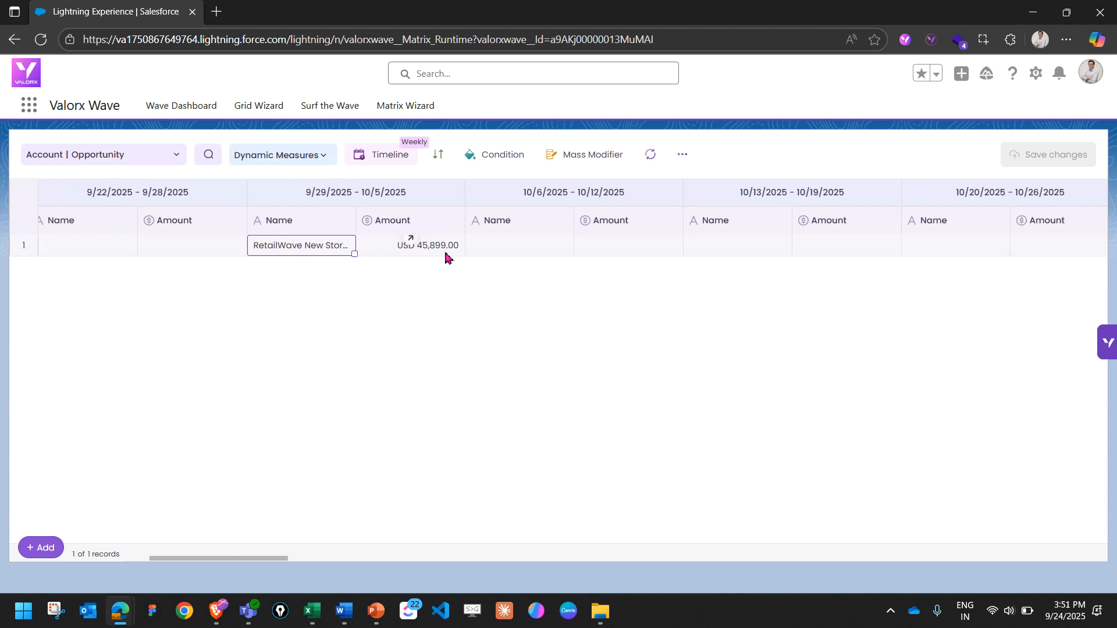
scroll(446, 253, right, 5)
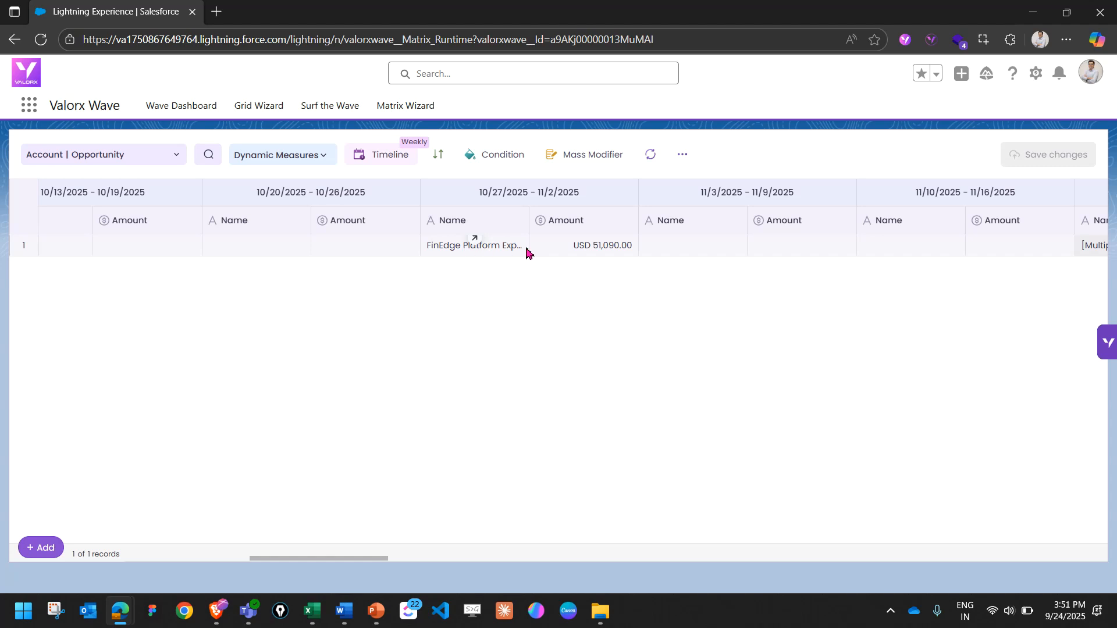
scroll(523, 246, left, 12)
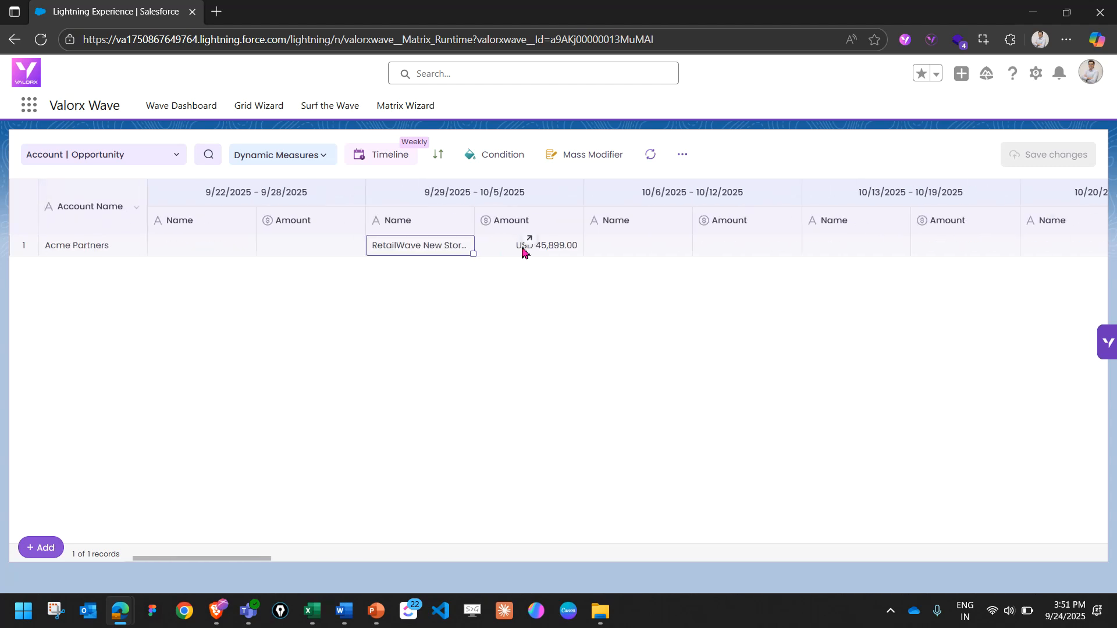
Display the matrix on a Quarterly timeline.
click(384, 162)
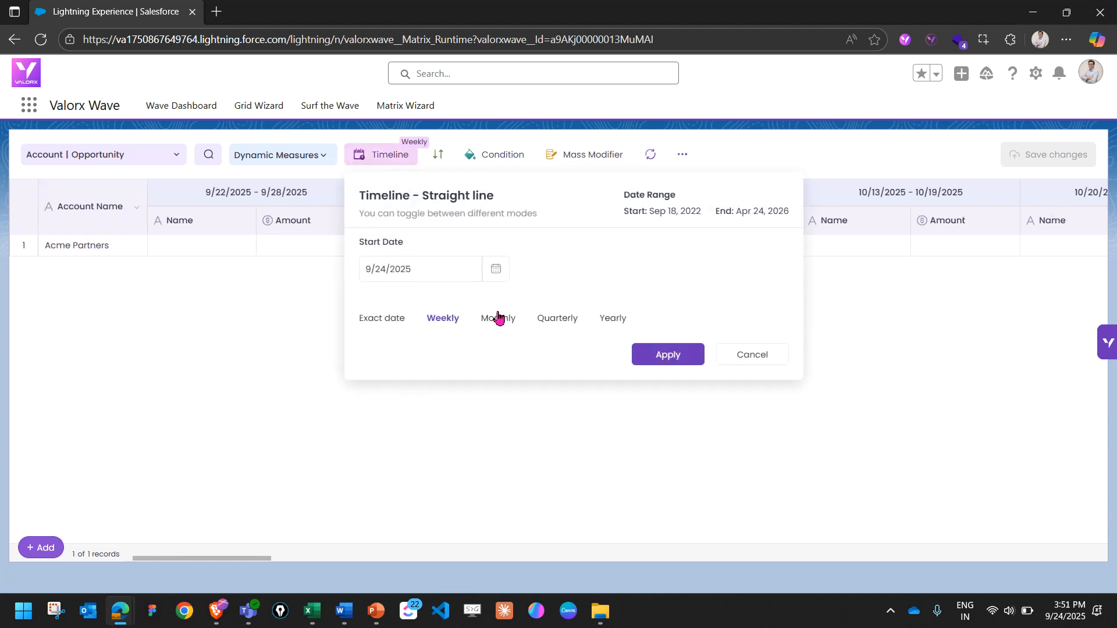
click(546, 324)
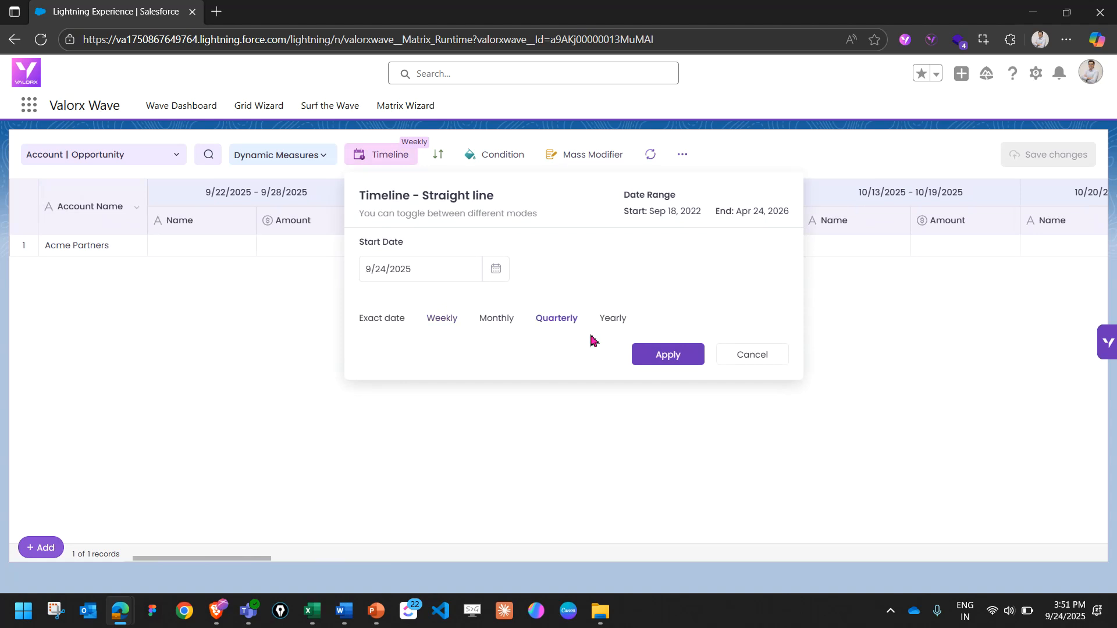
click(669, 355)
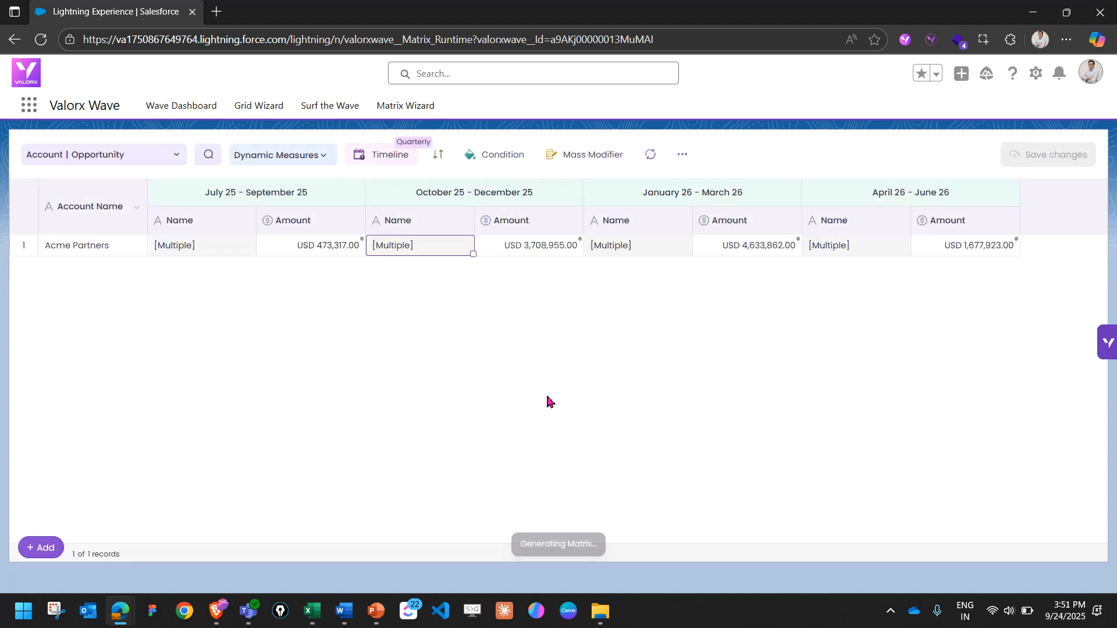
Display the matrix on a Yearly timeline.
click(391, 156)
click(611, 320)
click(675, 360)
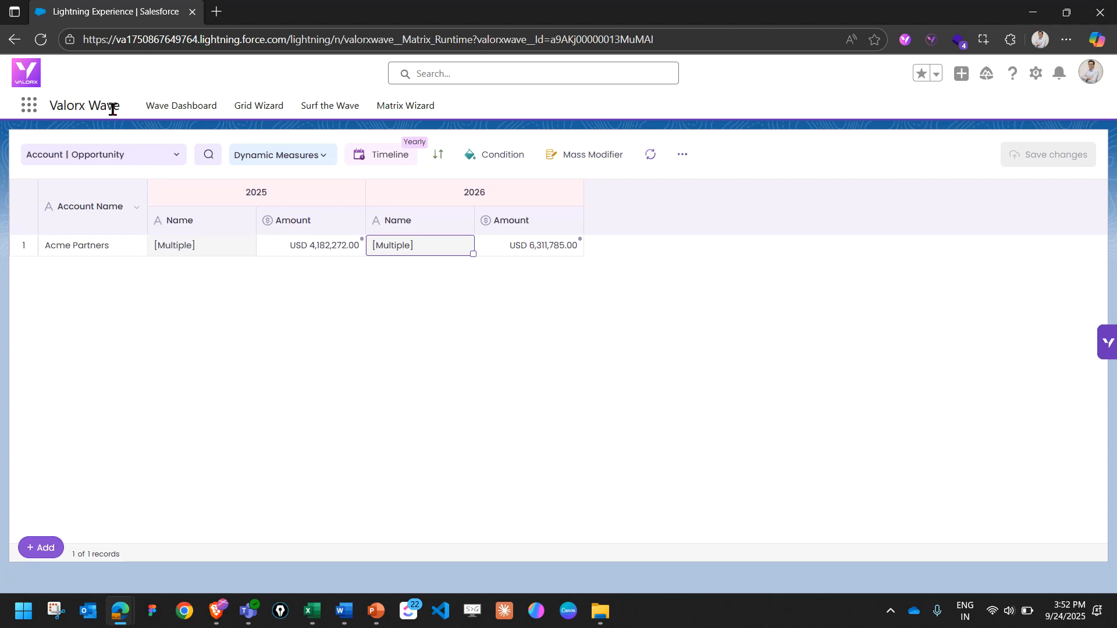
Return to the Wave Dashboard and open the MY - Account x Opportunity Matrix for editing.
click(183, 112)
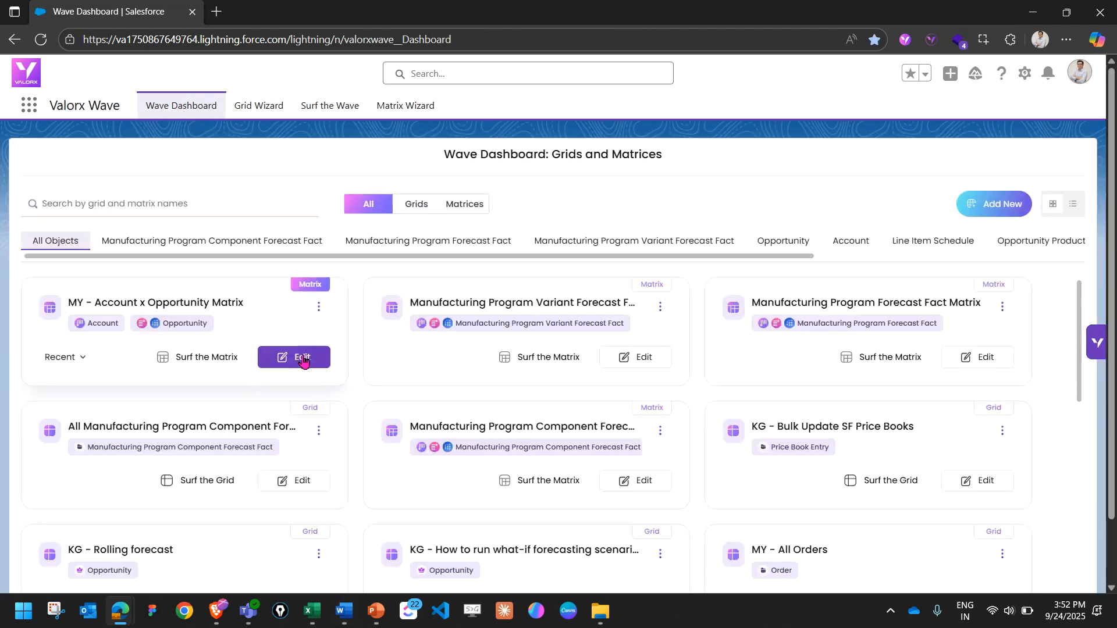
click(302, 360)
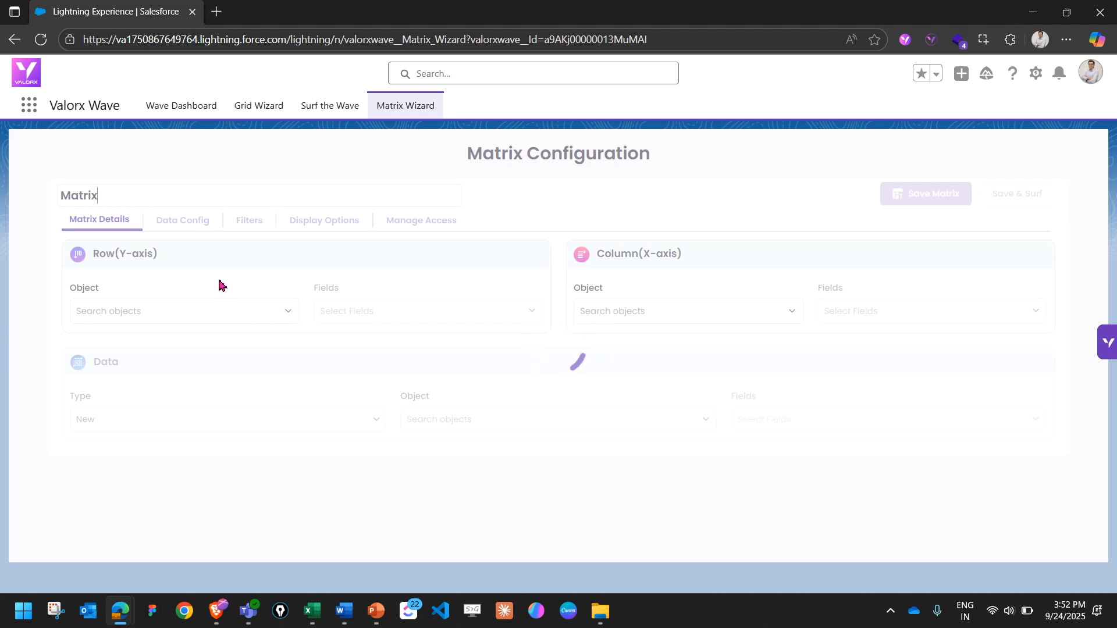
Review the account names and the Q4 2025 and Q1 2026 opportunity and amount columns in Excel, returning to the matrix configuration.
click(317, 611)
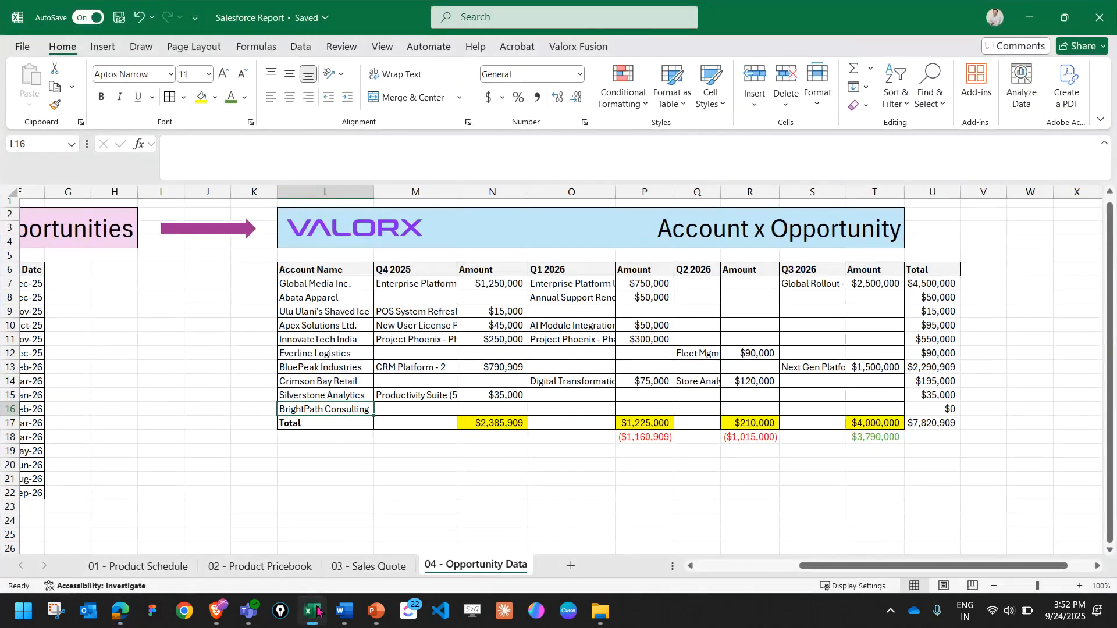
click(308, 283)
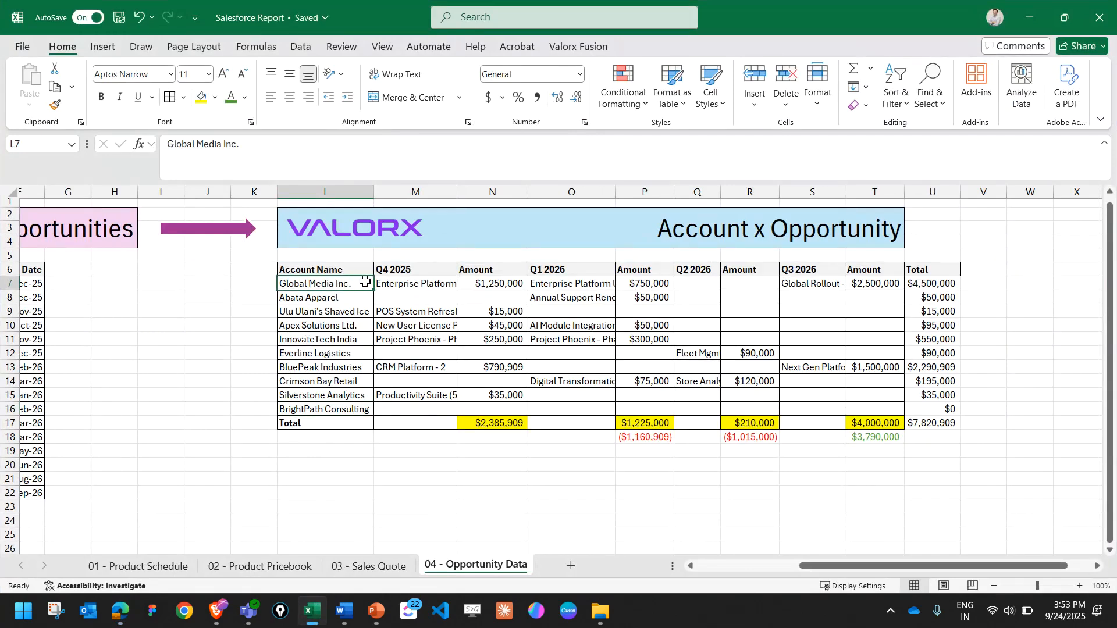
drag(434, 271, 445, 355)
drag(493, 271, 510, 360)
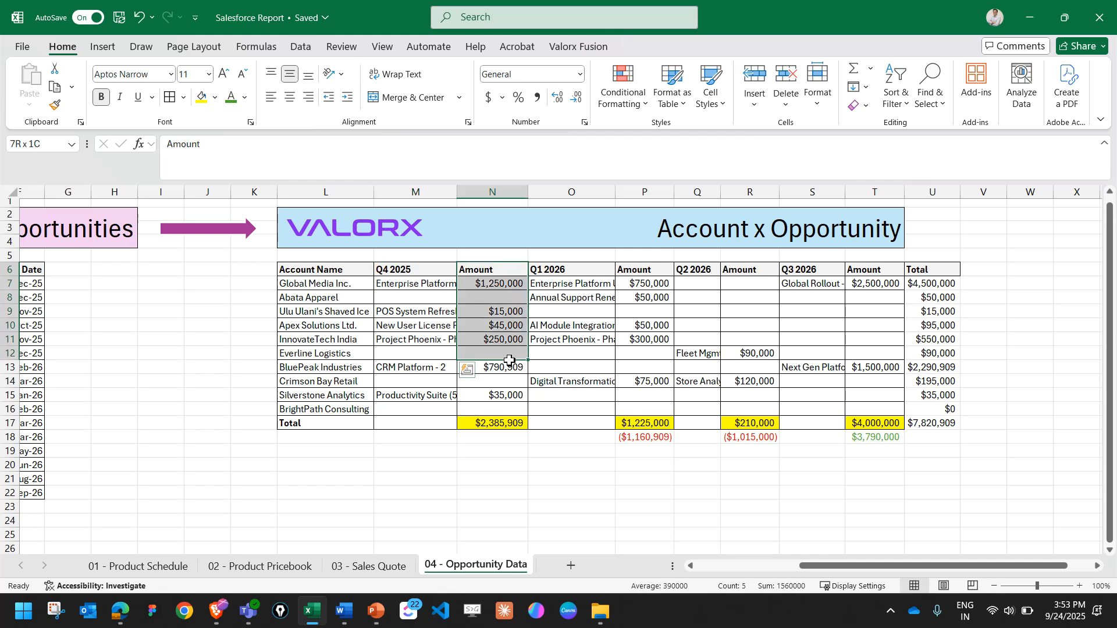
drag(570, 270, 573, 289)
drag(643, 283, 648, 327)
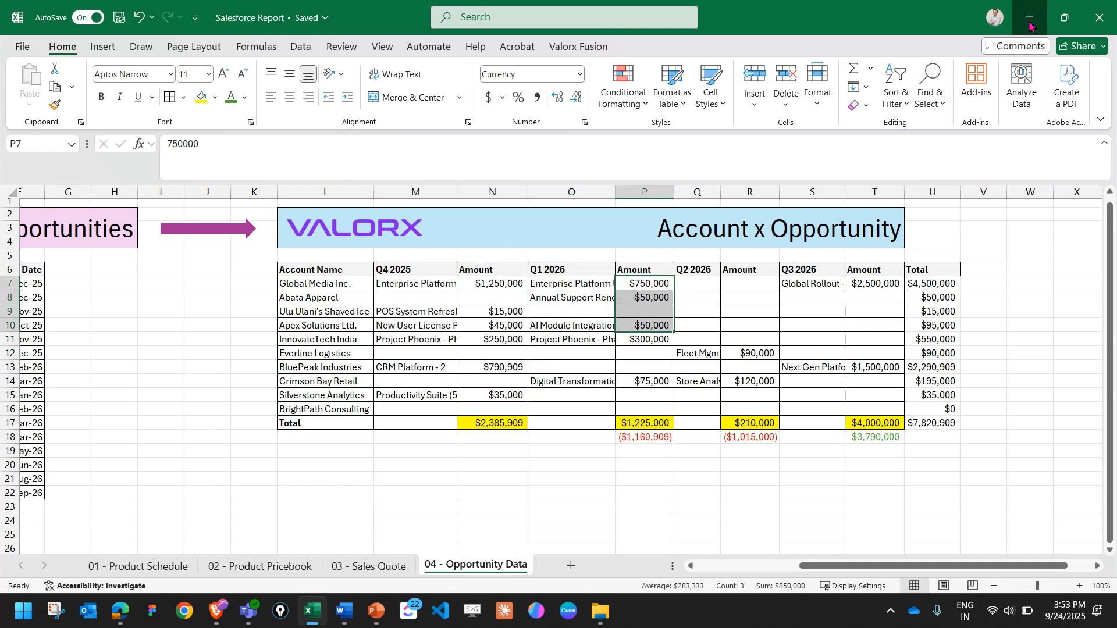
click(1030, 19)
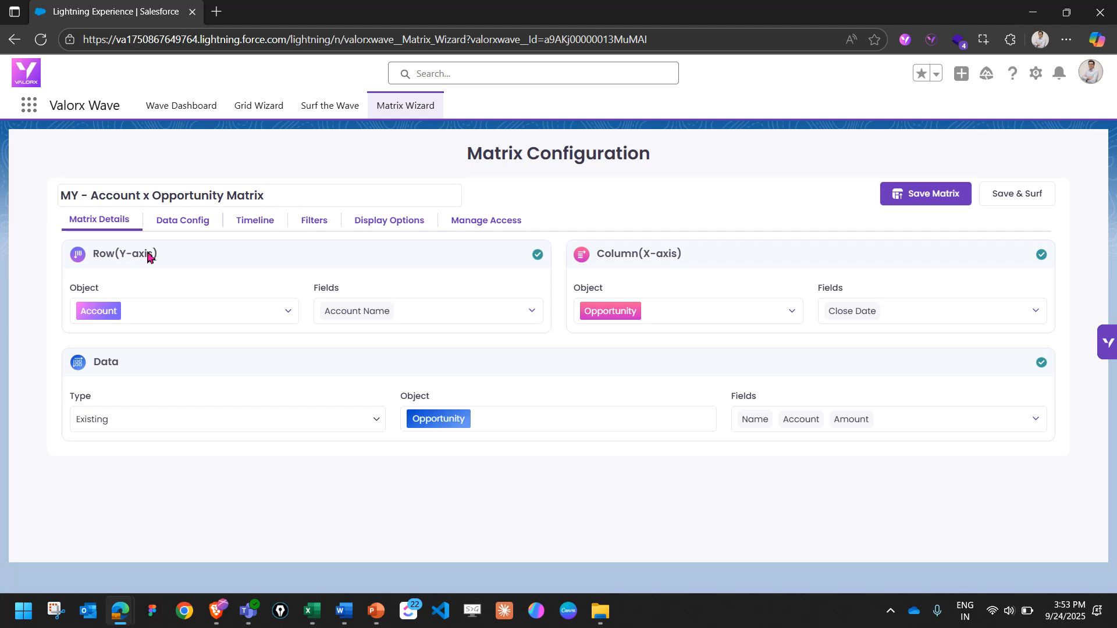
Review the matrix's row, column and data objects, its data measures and field settings, and its timeline configuration.
mouse_move(100, 315)
mouse_move(612, 325)
click(184, 219)
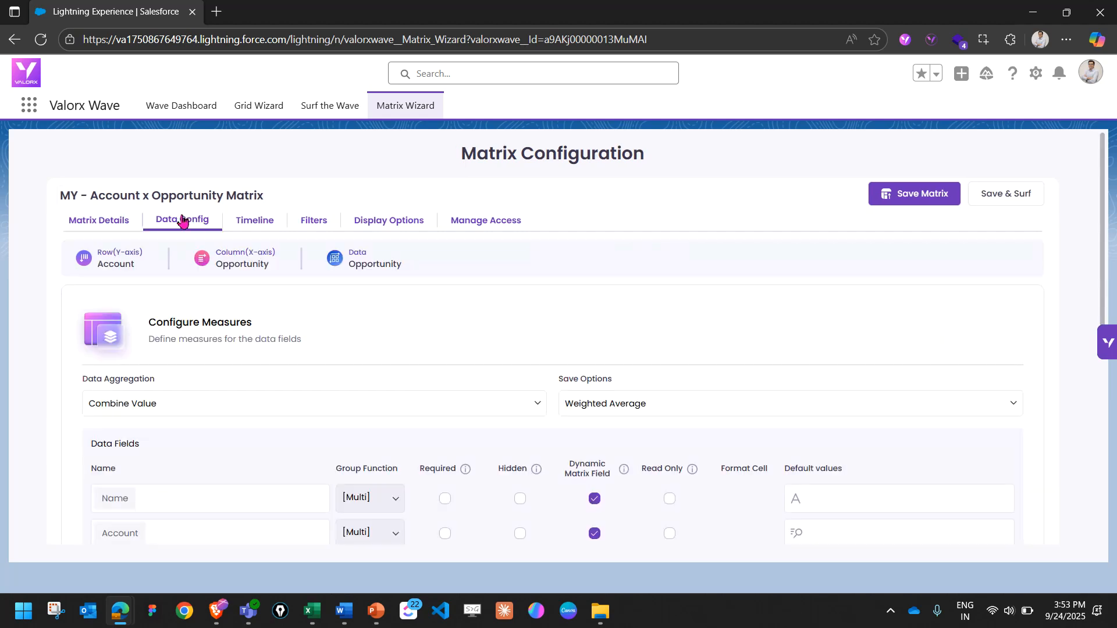
scroll(546, 357, down, 5)
scroll(489, 391, up, 5)
click(248, 224)
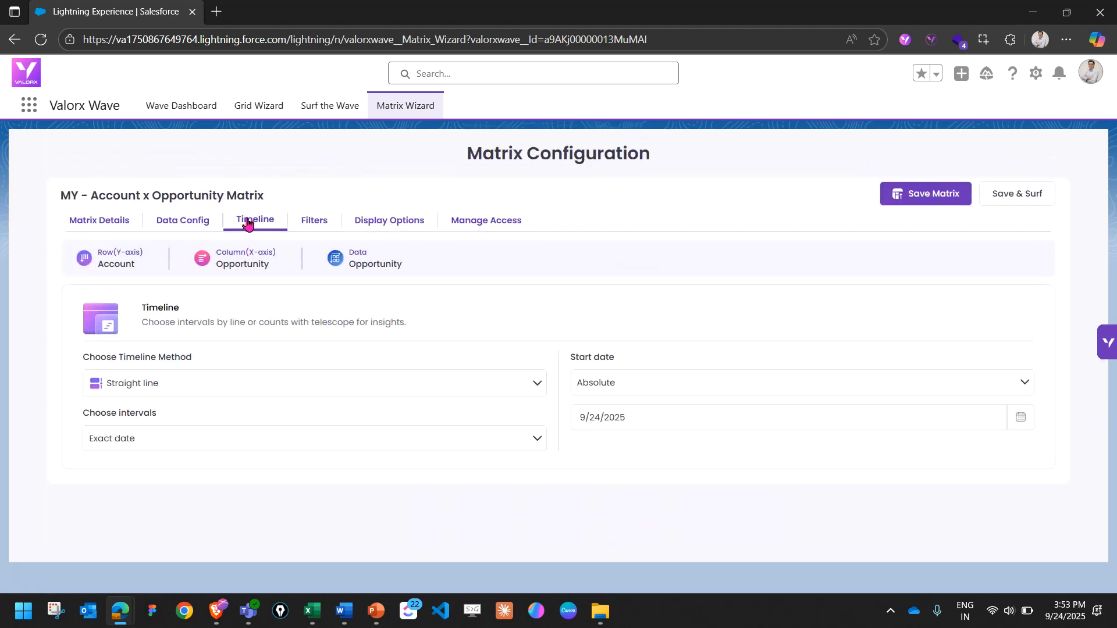
Inspect the Account search configuration in the matrix filters, try selecting Acme Partners in the record preview, and cancel without changes.
click(323, 220)
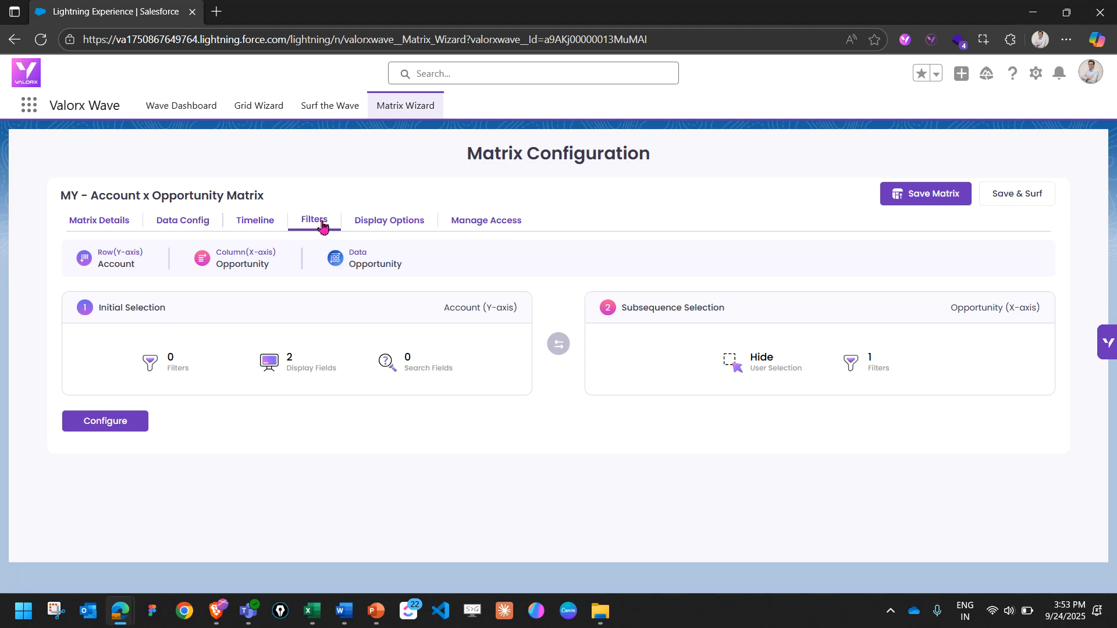
click(110, 422)
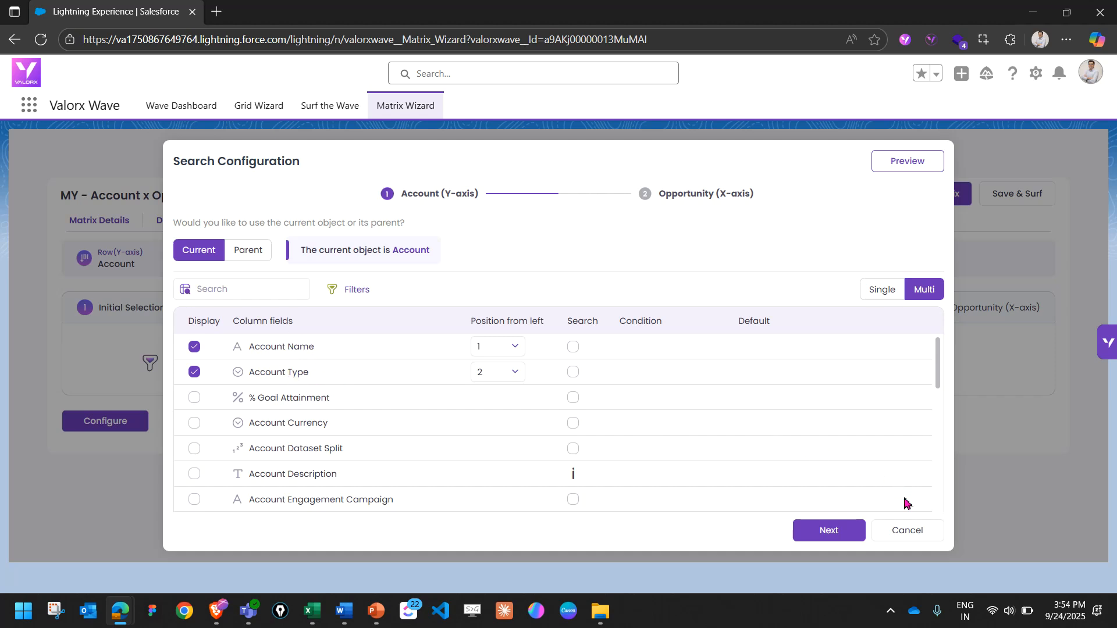
click(918, 532)
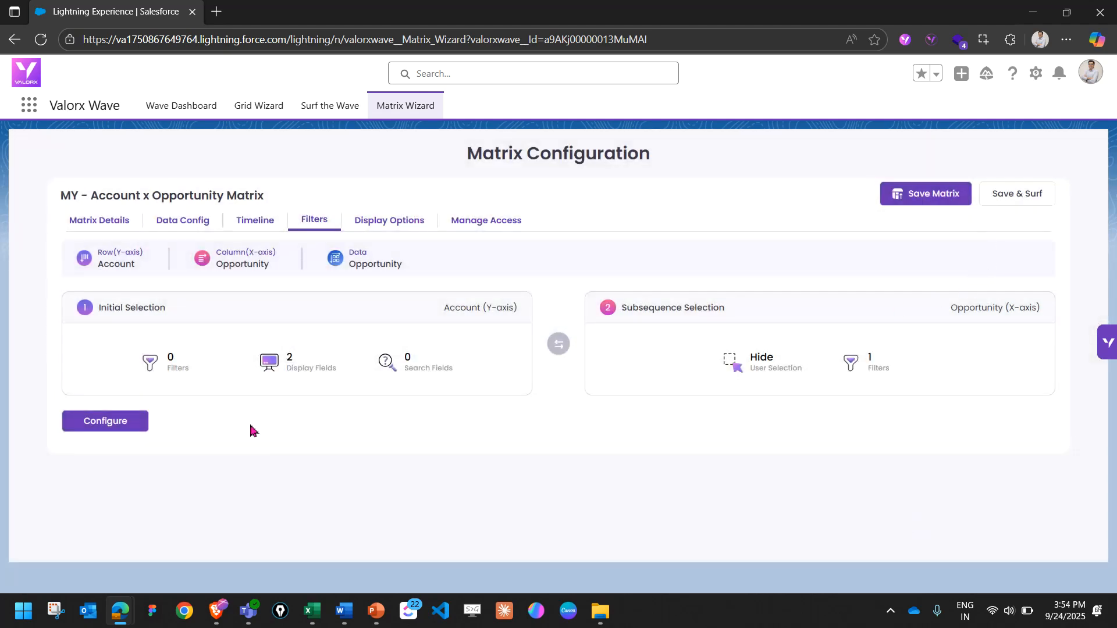
click(120, 420)
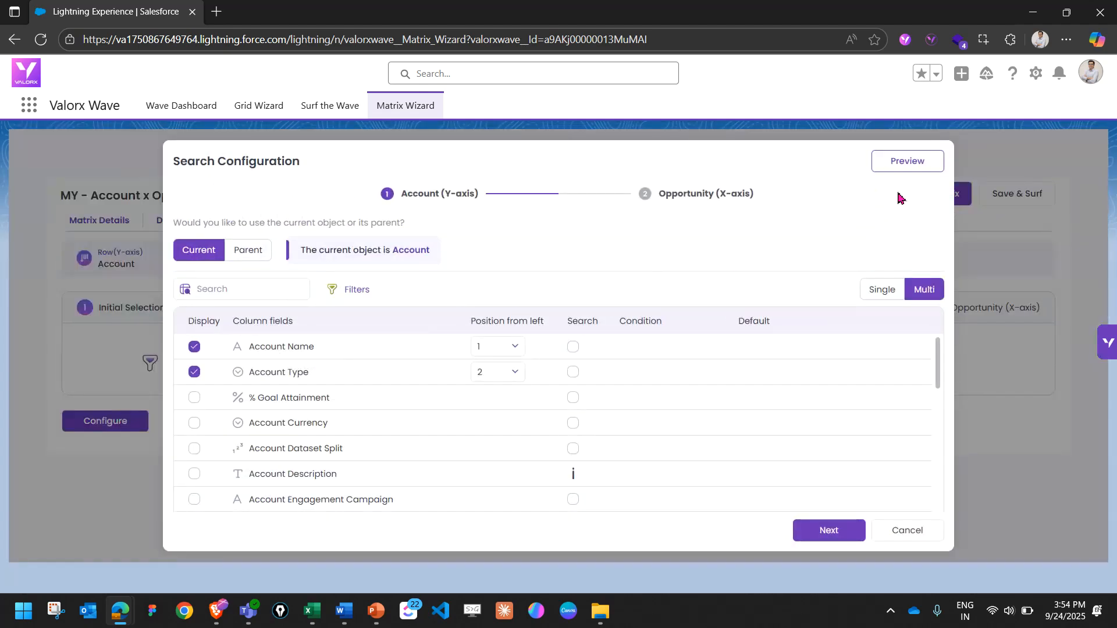
click(918, 169)
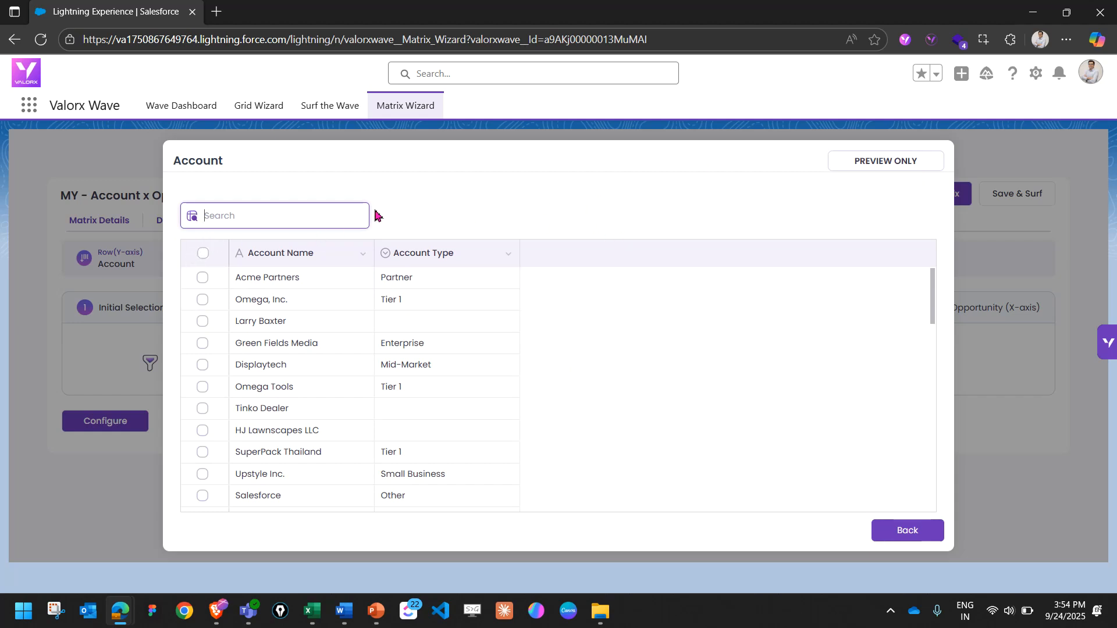
click(203, 278)
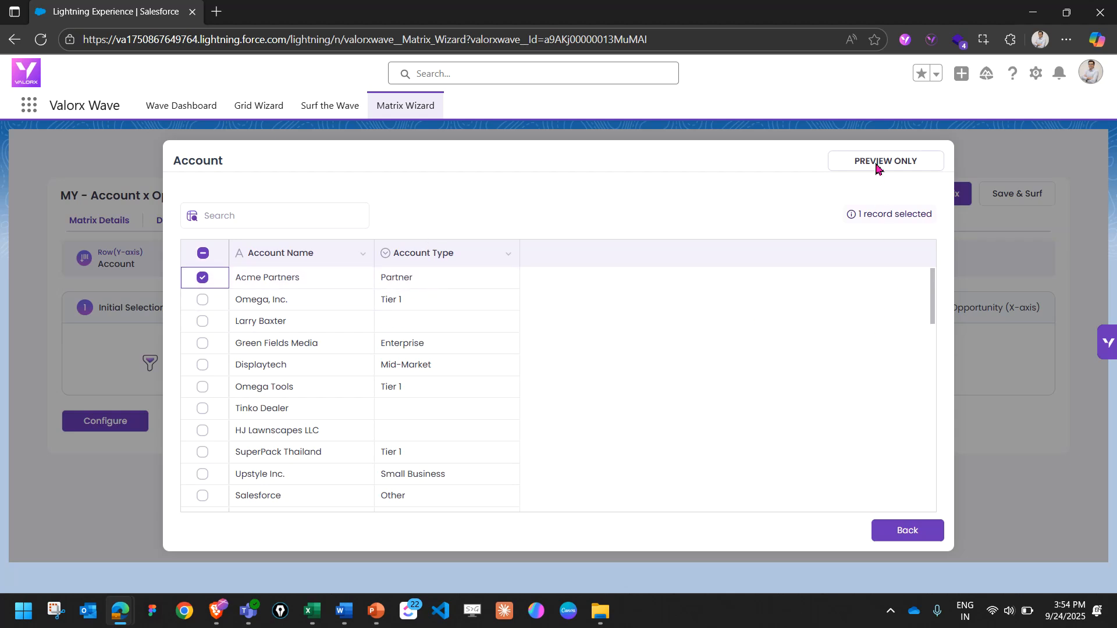
click(905, 531)
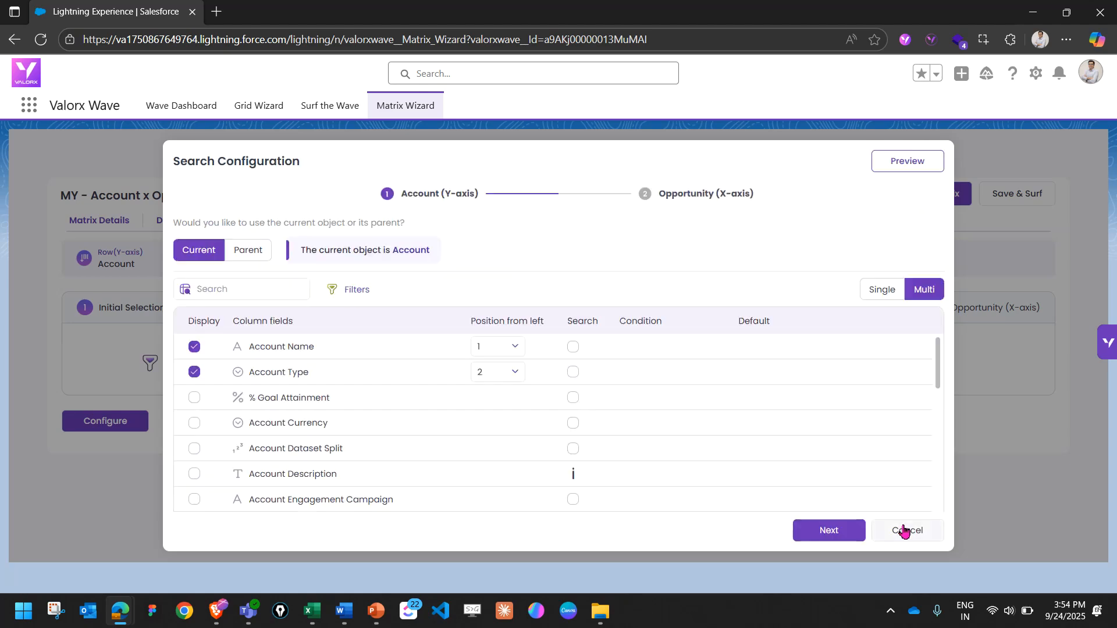
click(907, 531)
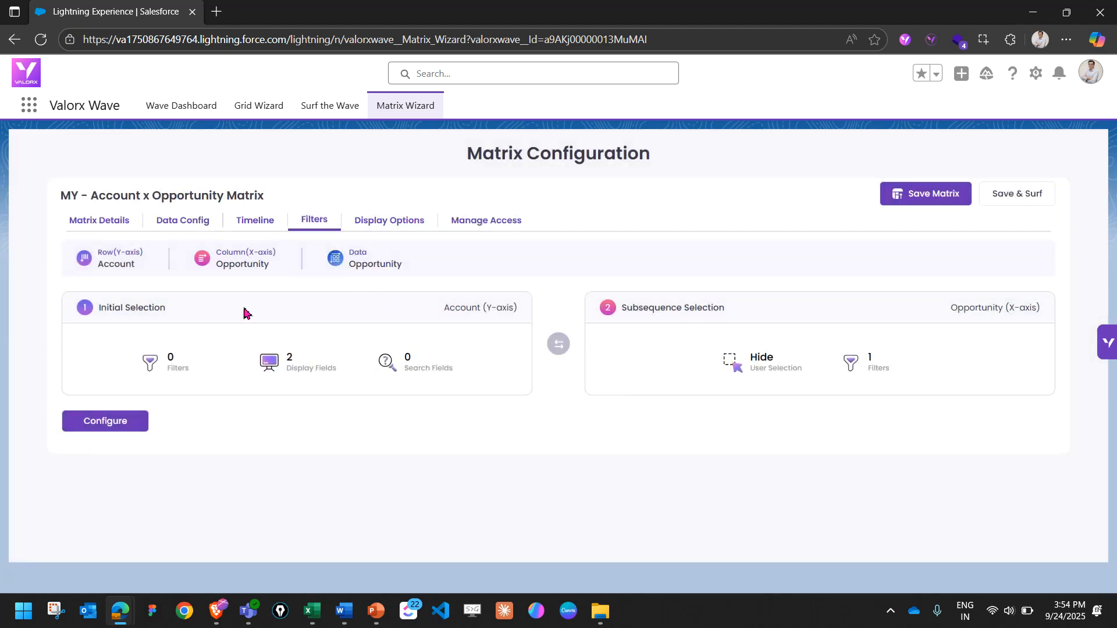
Review the matrix details, filters, display options and access settings, including the matrix controls allowed for all users.
click(101, 227)
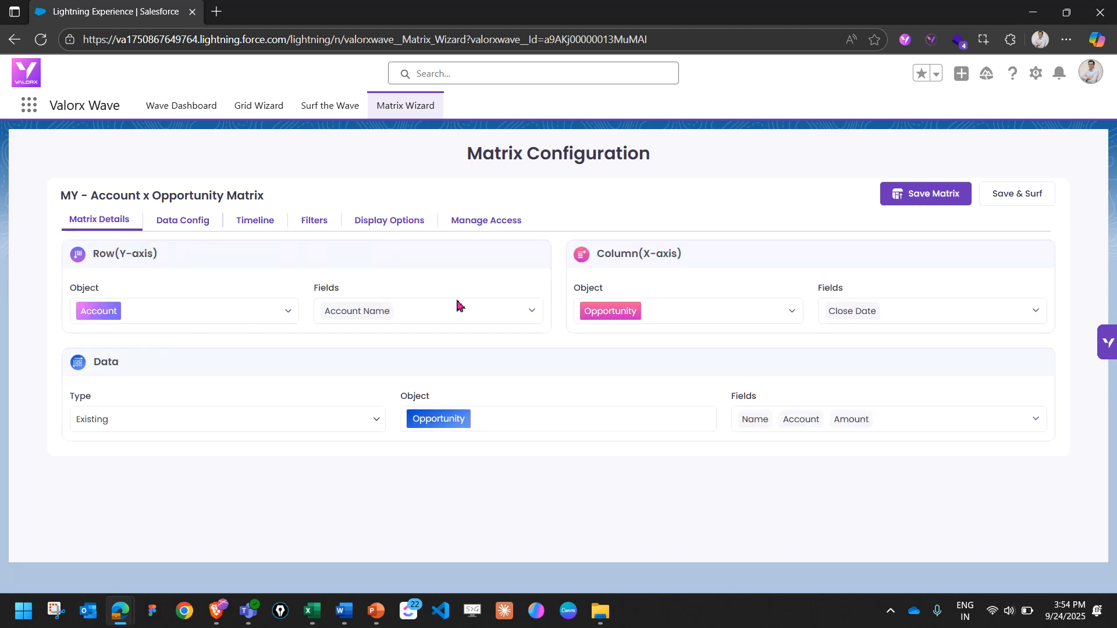
click(324, 222)
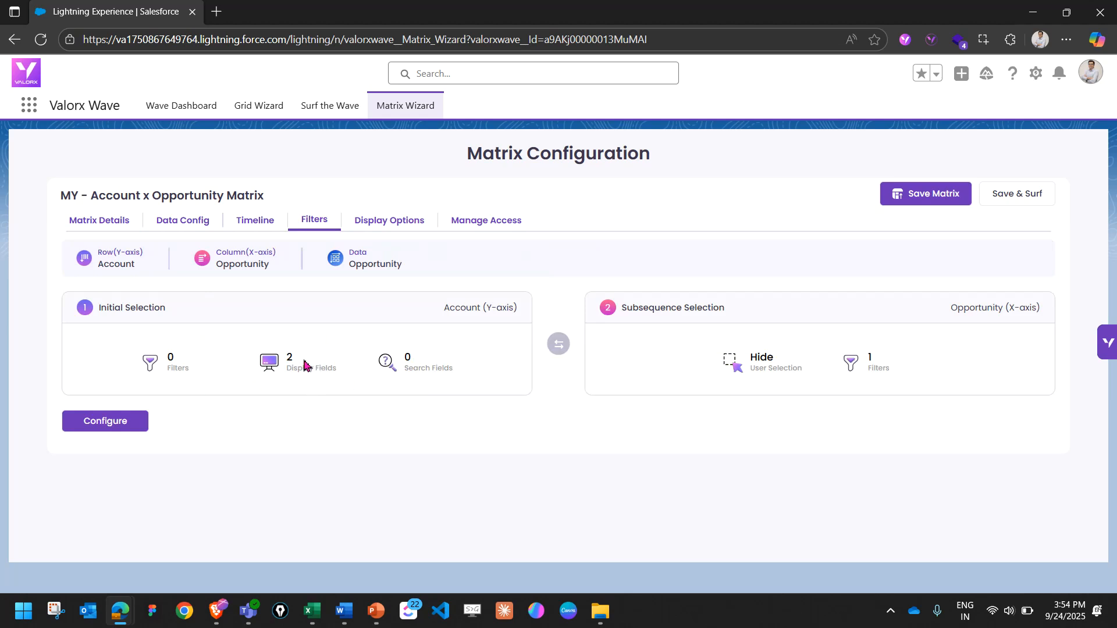
click(391, 227)
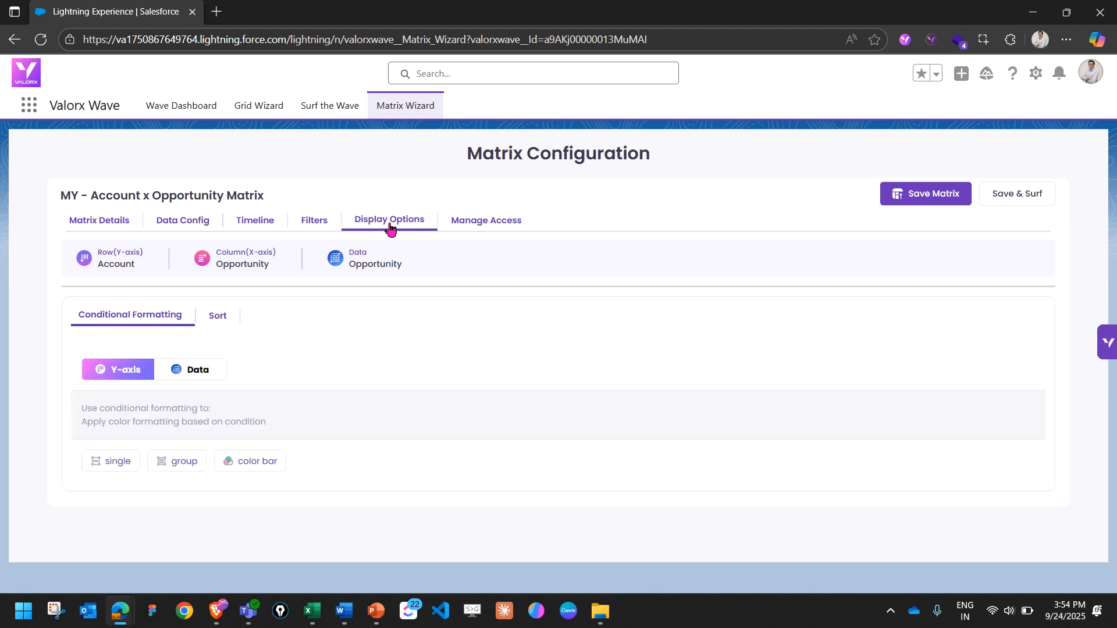
click(475, 227)
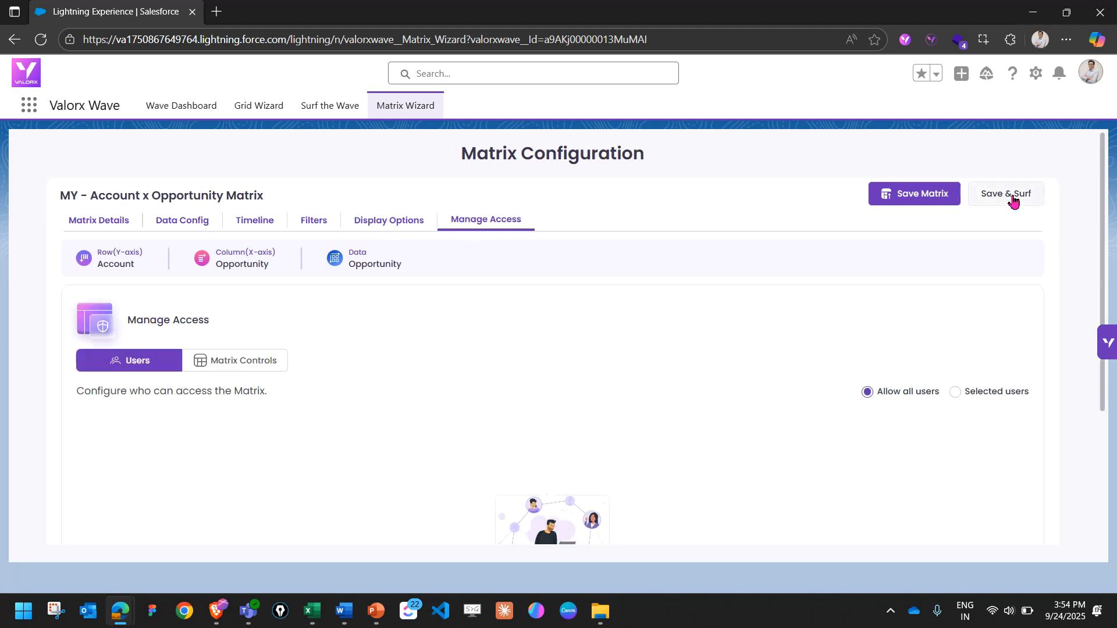
click(221, 361)
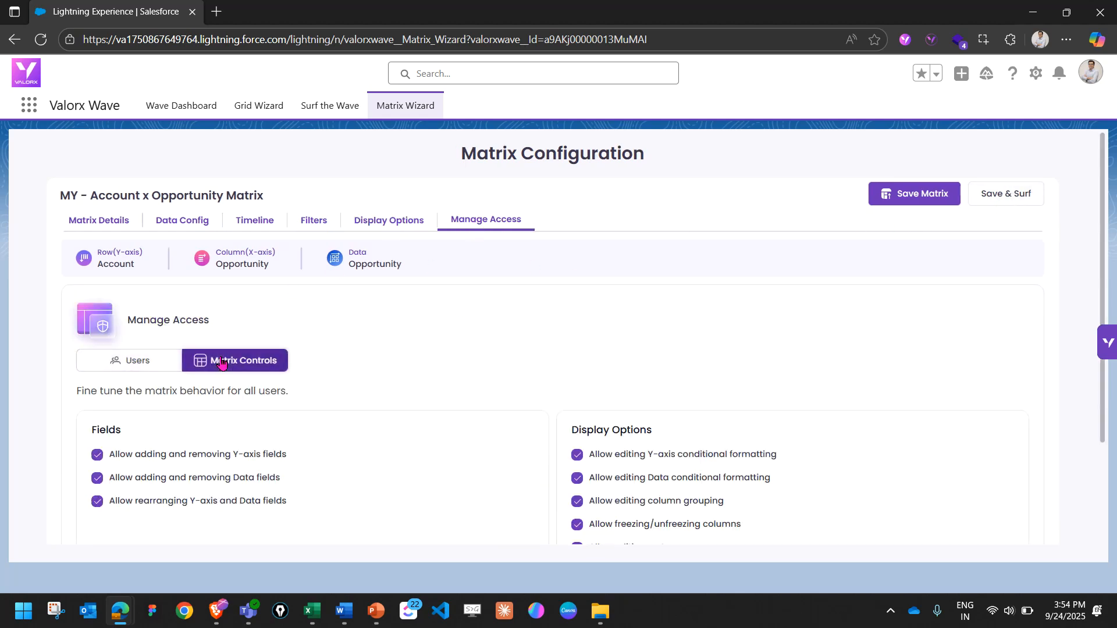
scroll(463, 384, down, 3)
scroll(418, 441, up, 3)
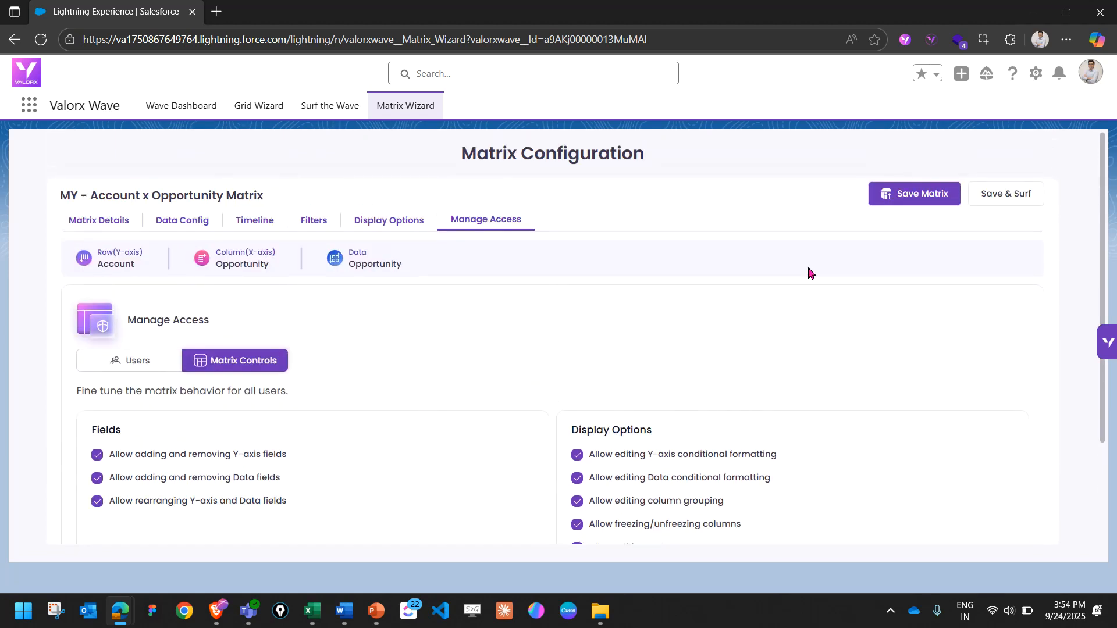
Save the matrix configuration and run it with Acme Partners as the selected account.
click(1012, 196)
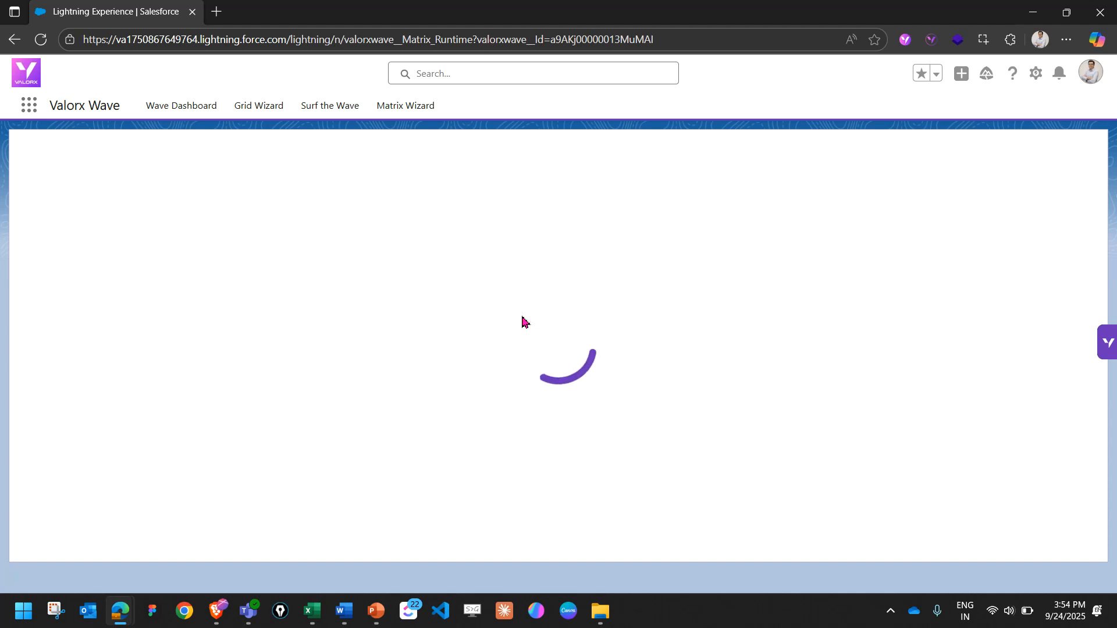
click(181, 297)
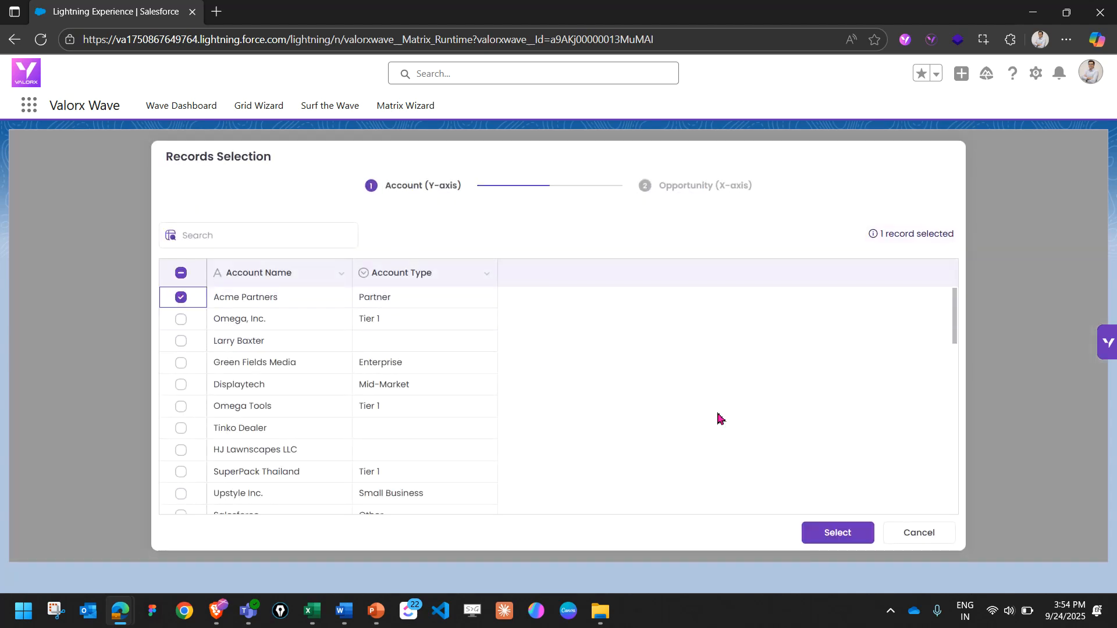
click(834, 535)
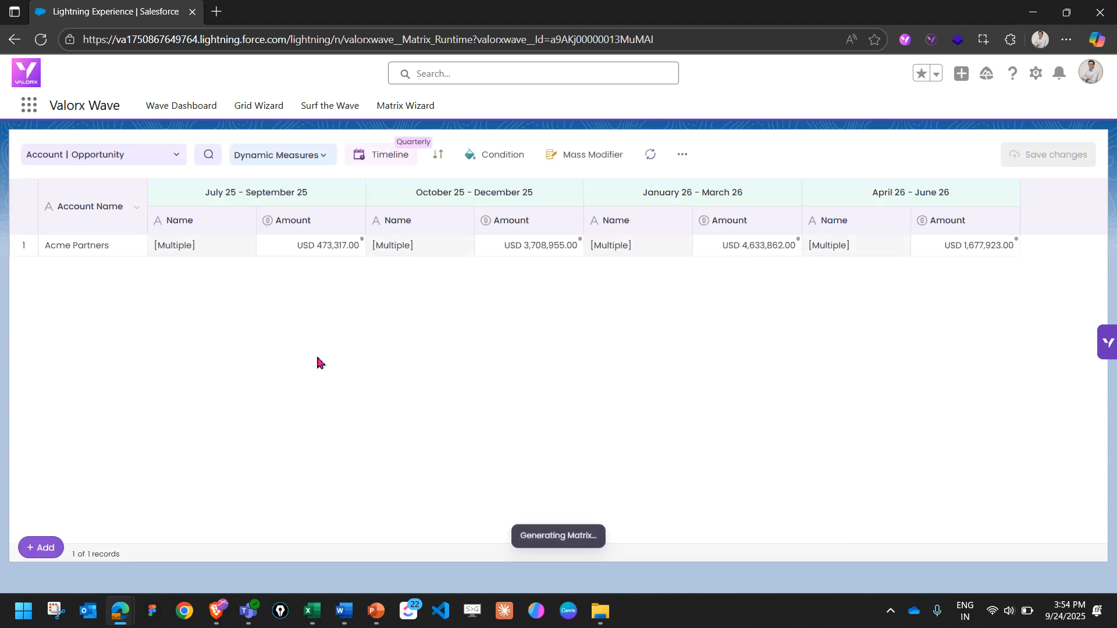
In Acme Partners' October 25 - December 25 opportunities, set the FinEdge Platform Expansion – 242 amount to USD 190000, save, and close the detail view.
click(418, 247)
scroll(346, 302, down, 3)
click(451, 309)
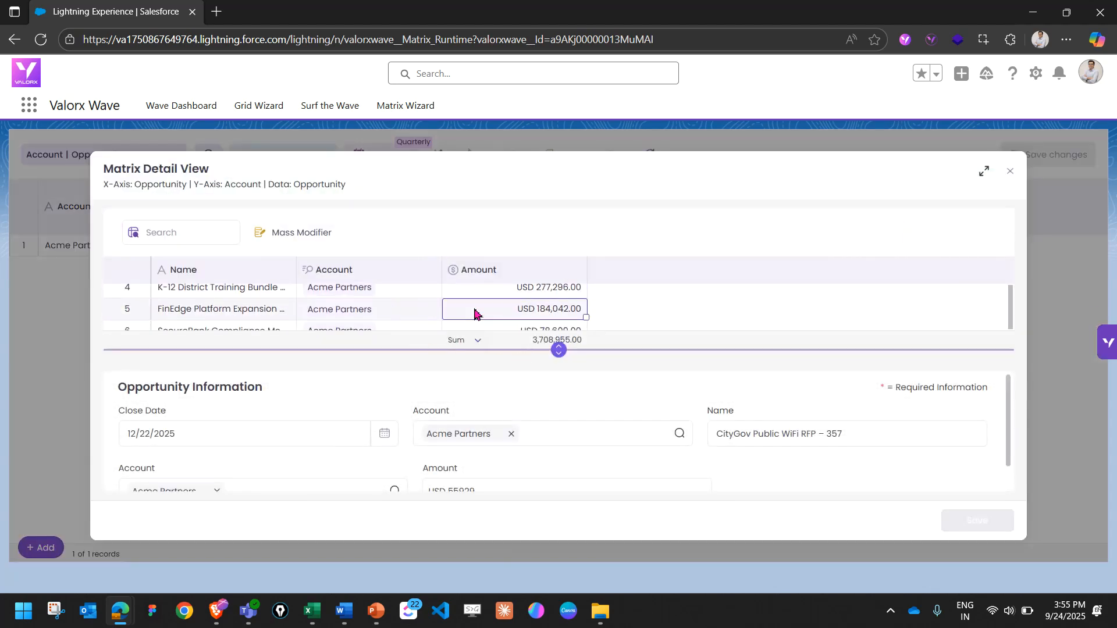
click(215, 314)
scroll(267, 434, down, 1)
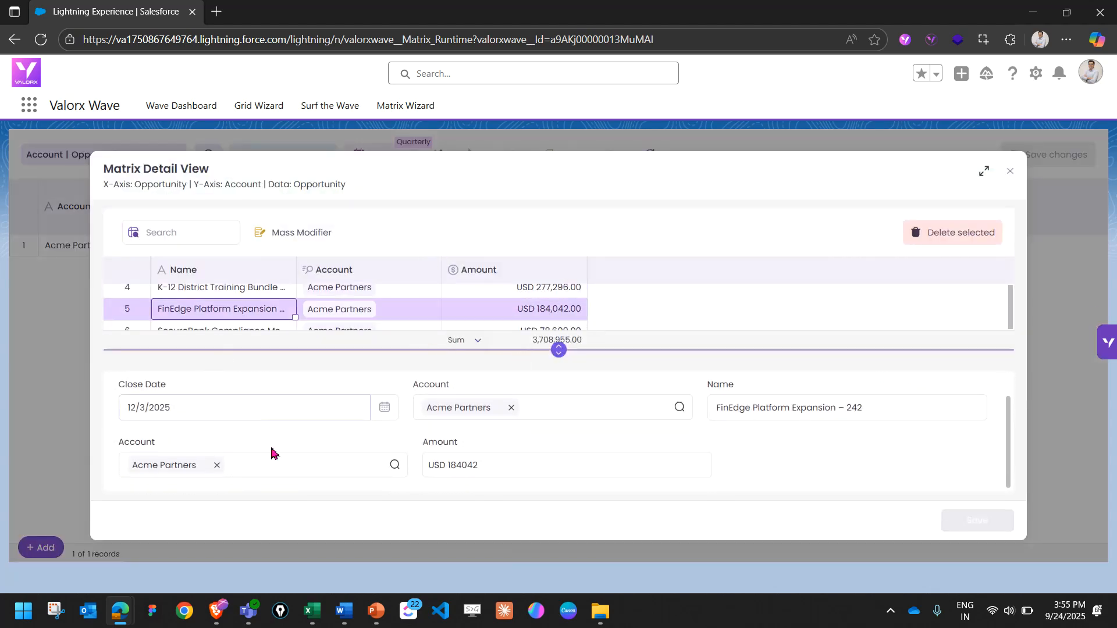
click(494, 465)
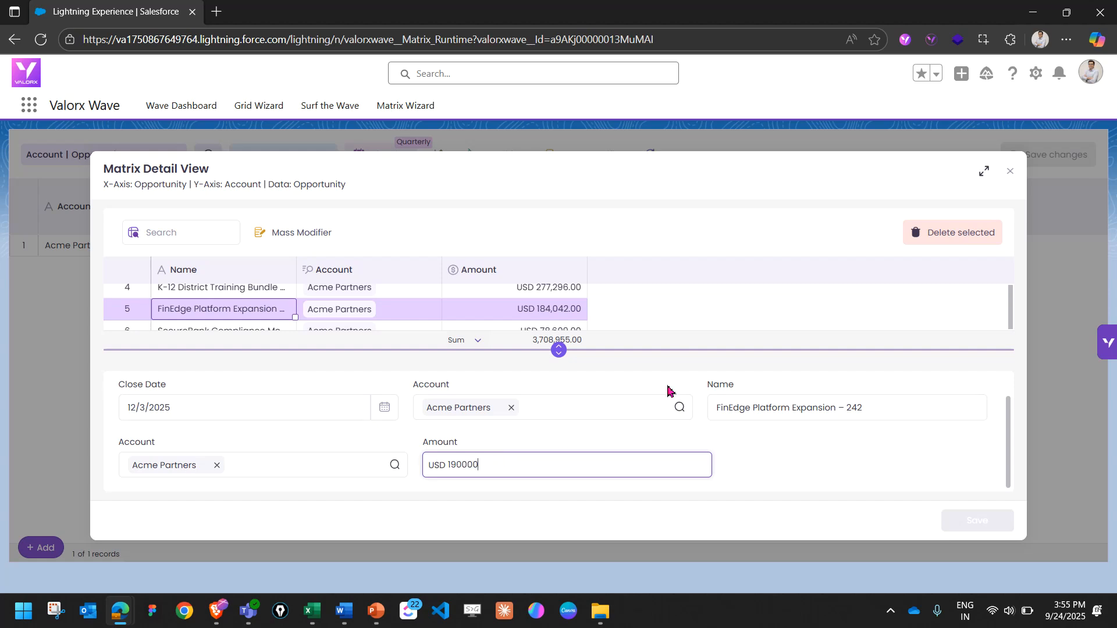
click(754, 477)
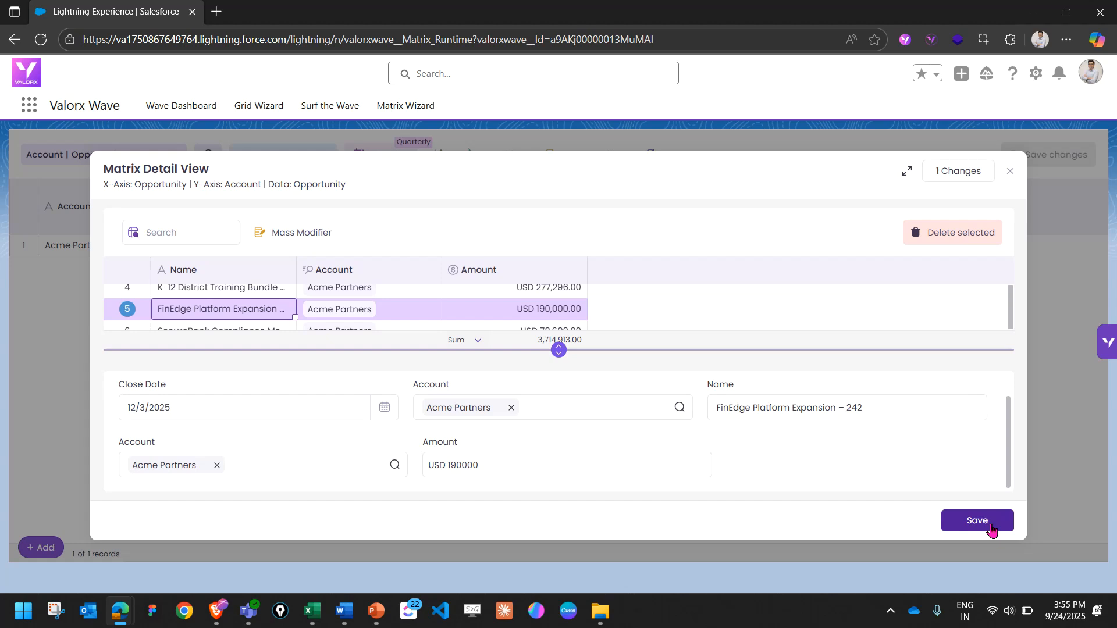
click(992, 530)
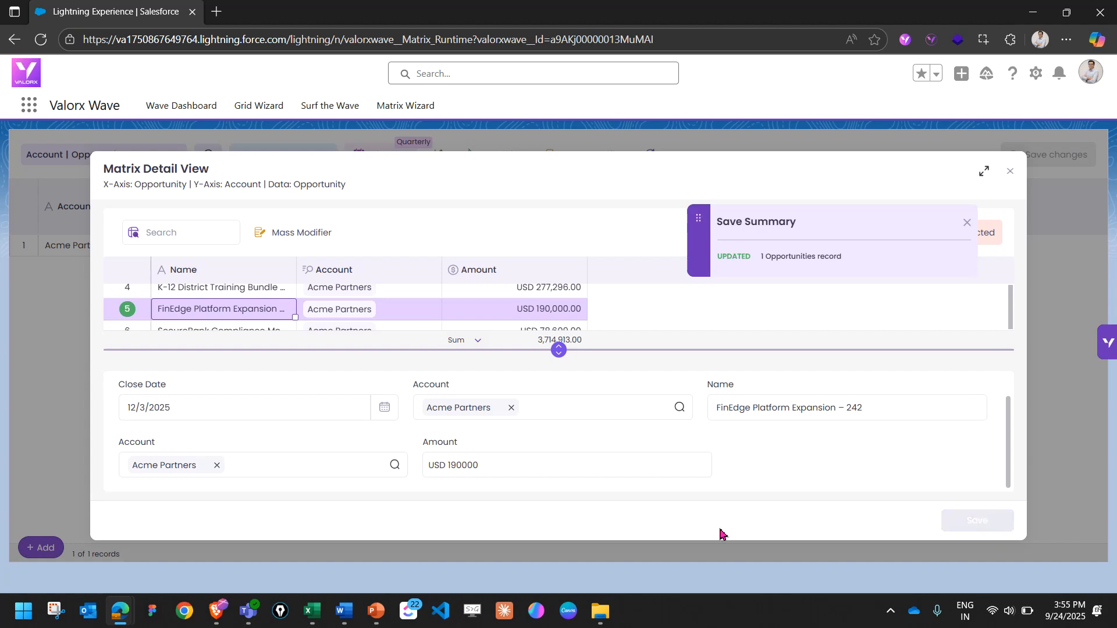
click(1011, 172)
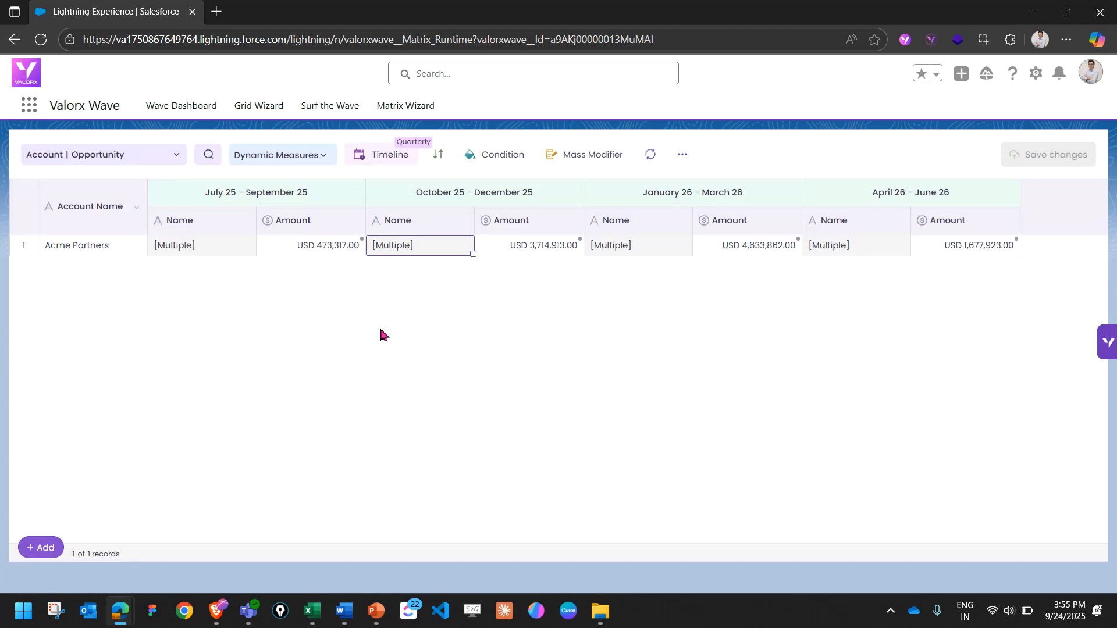
Open valorx.com in a new browser tab and examine the Wave product page, including its Get Wave for Free section.
click(217, 11)
text(val)
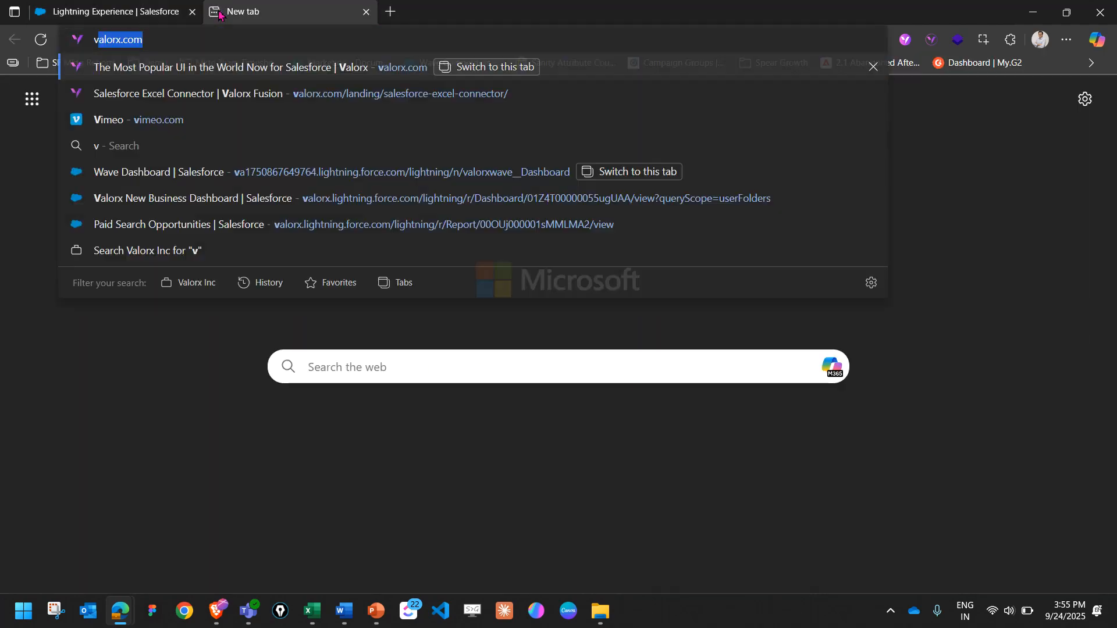
key(Return)
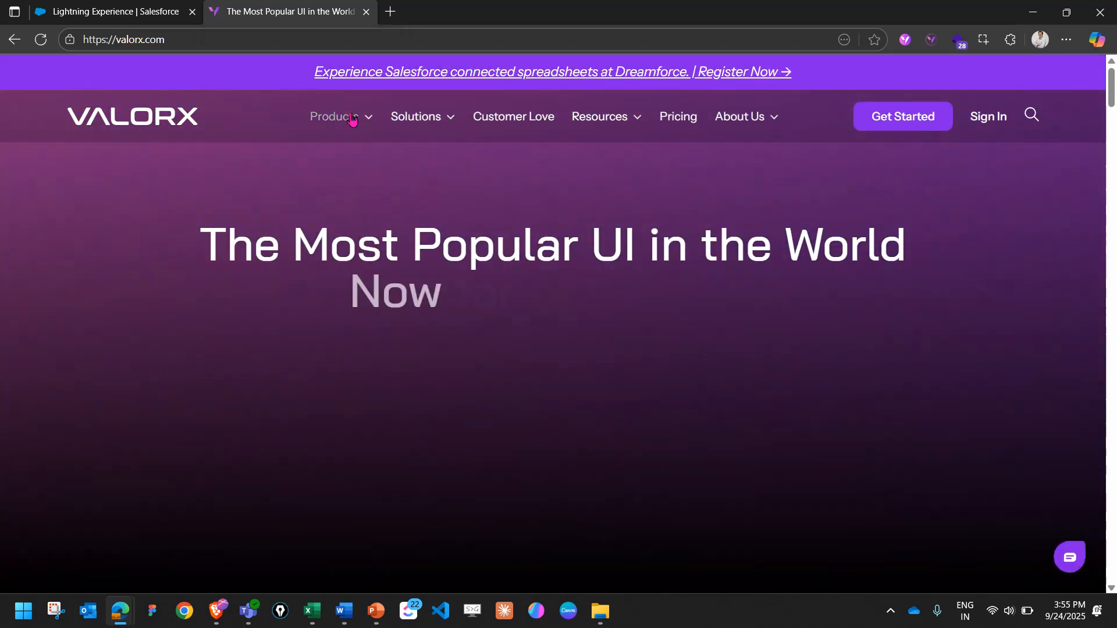
click(352, 119)
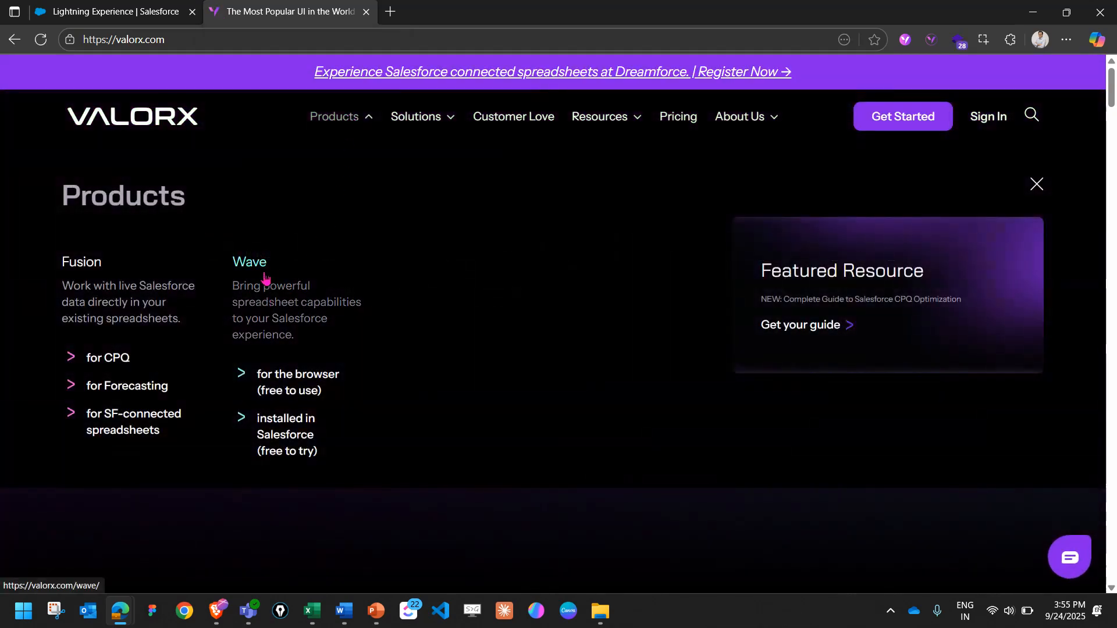
click(281, 291)
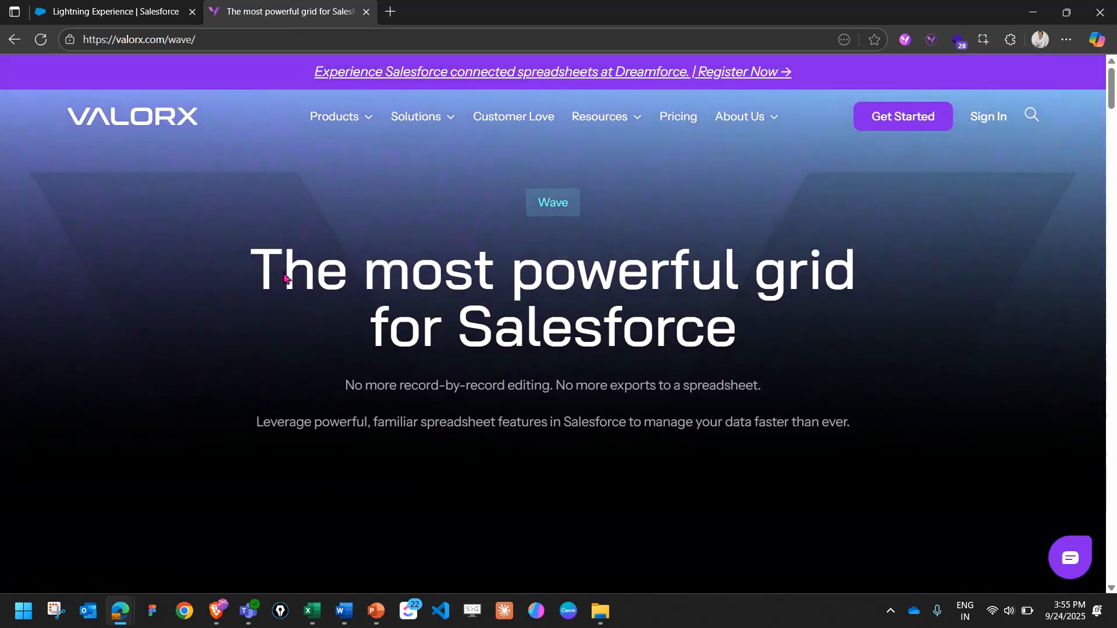
scroll(232, 330, down, 5)
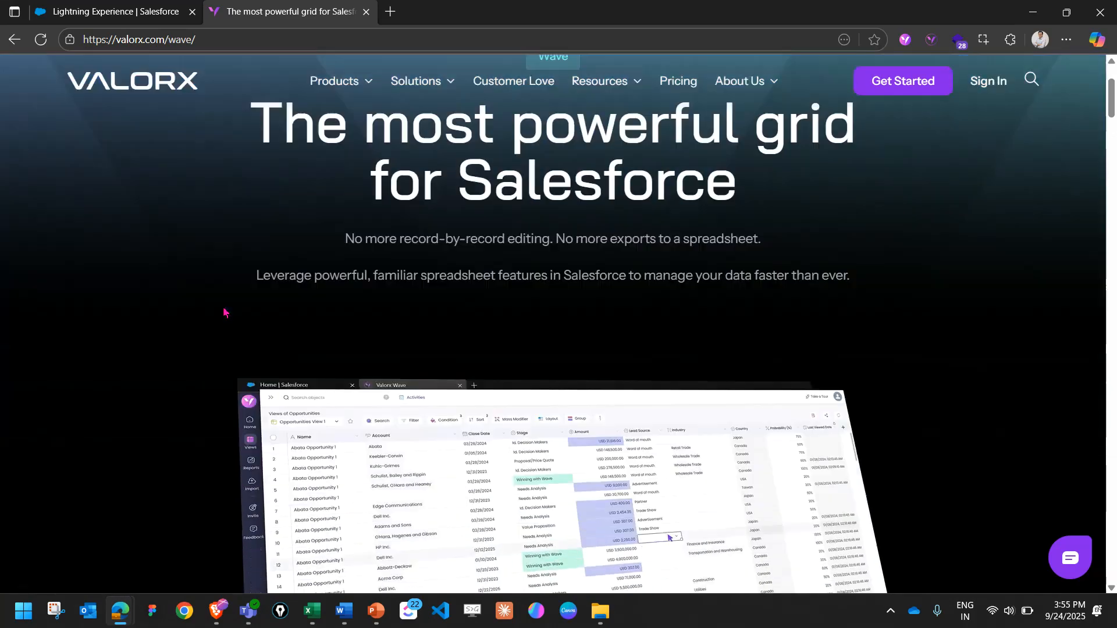
scroll(224, 312, down, 8)
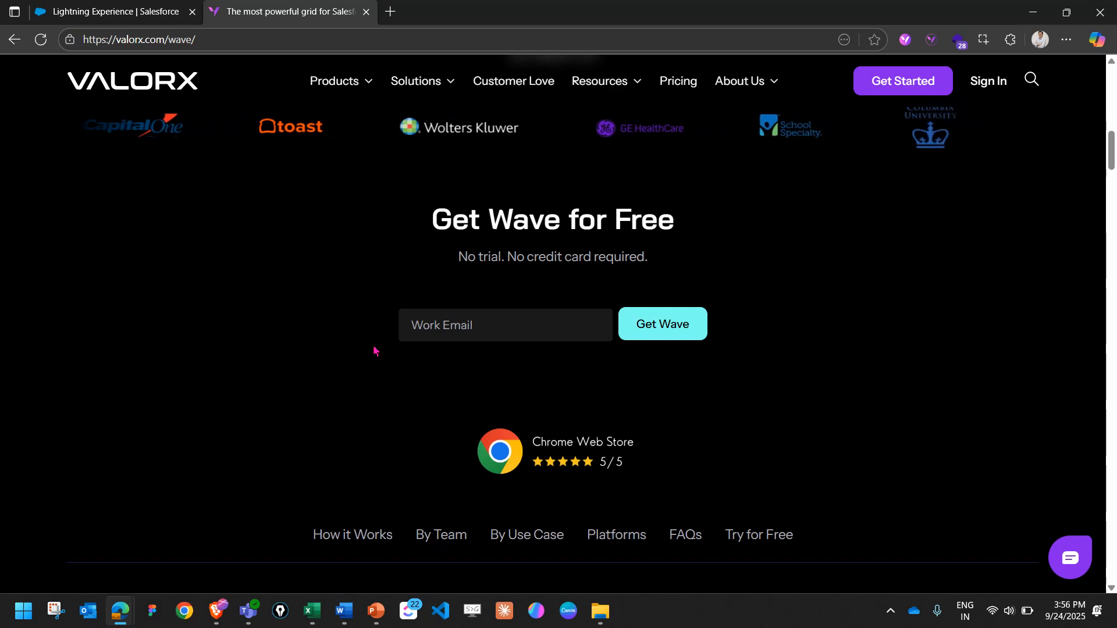
scroll(375, 350, up, 15)
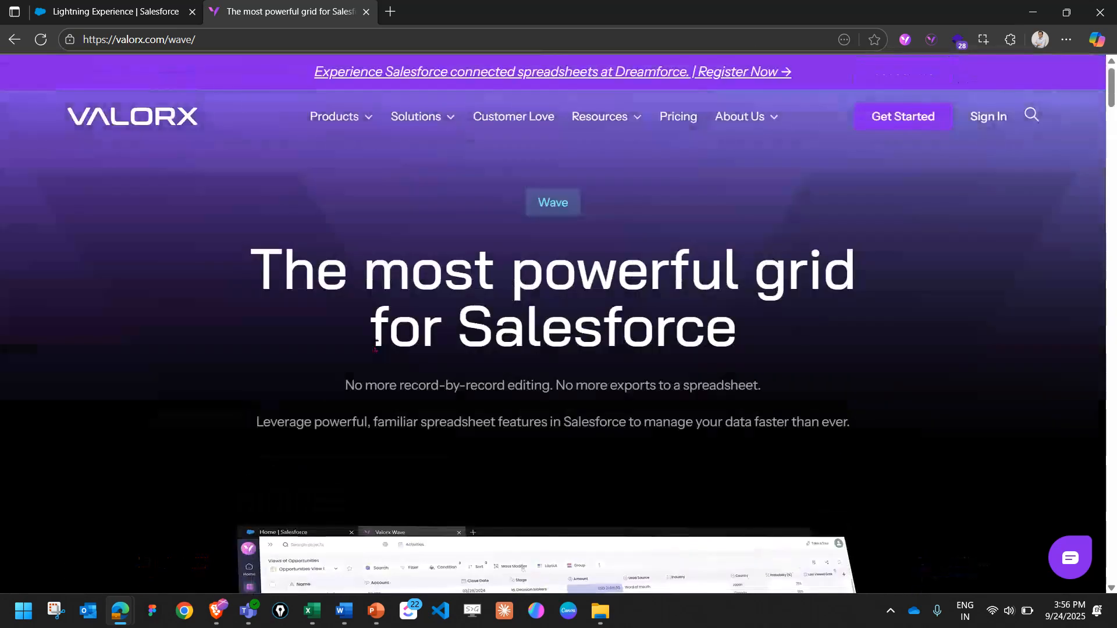
From the Salesforce matrix, open the Valorx Wave browser extension to view its Opportunities grid, and return to the matrix.
click(116, 11)
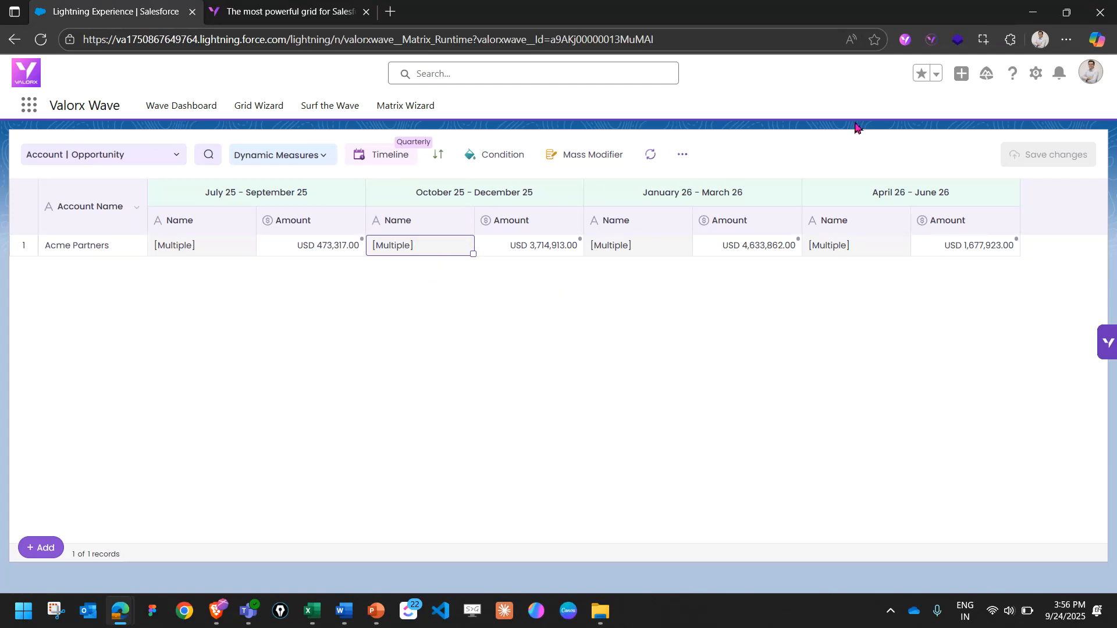
click(905, 40)
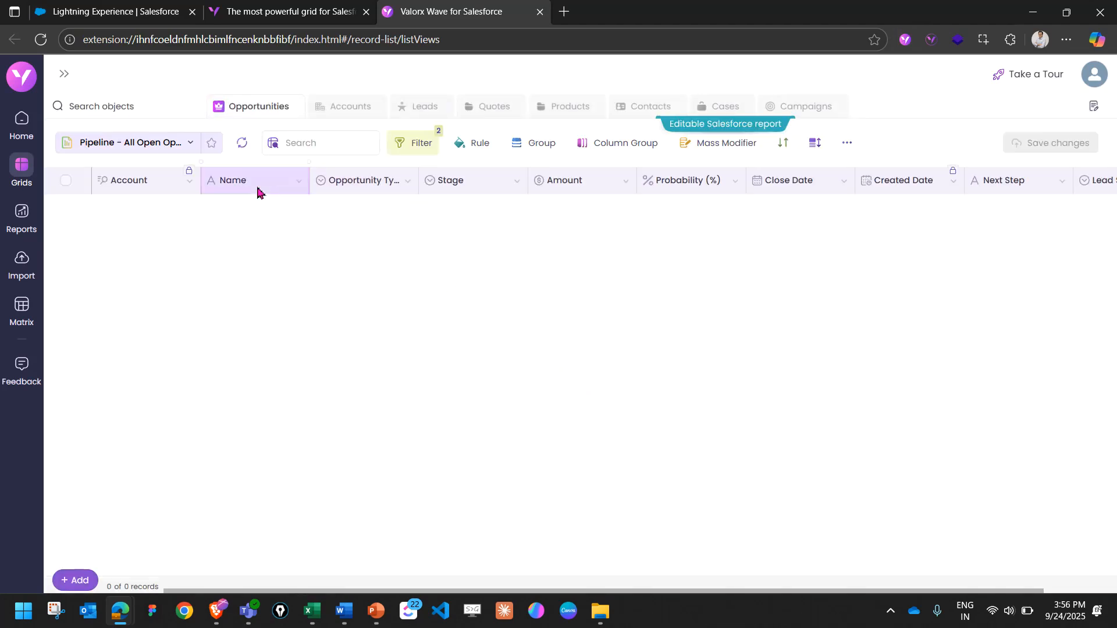
click(116, 14)
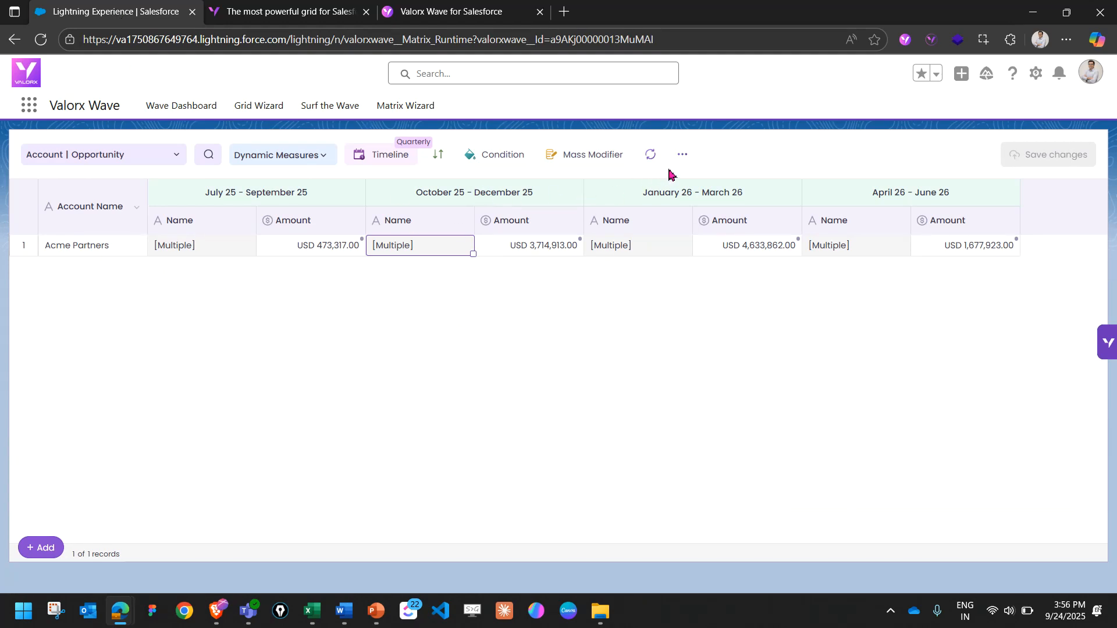
Open the Dreamforce registration page from the Valorx website's announcement banner and read through its event schedule.
click(318, 16)
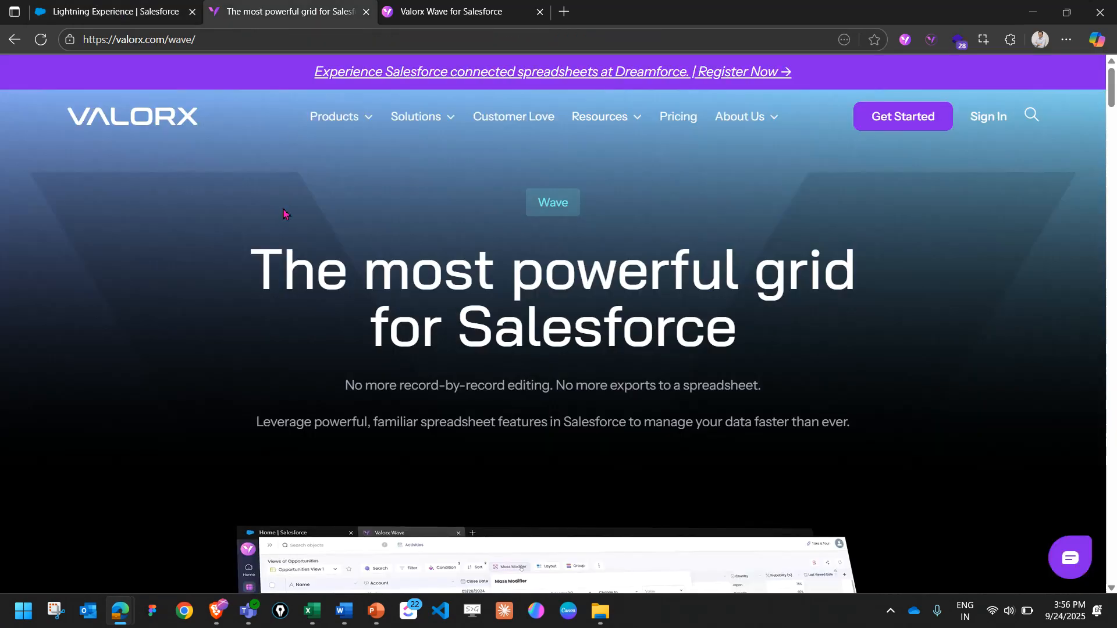
click(491, 75)
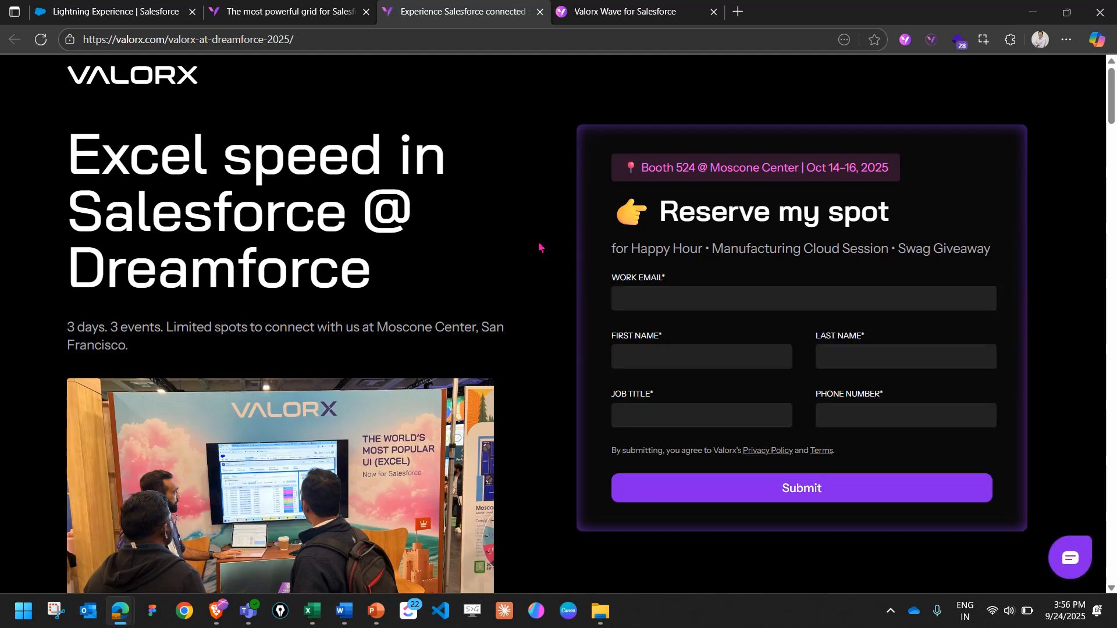
scroll(539, 248, down, 10)
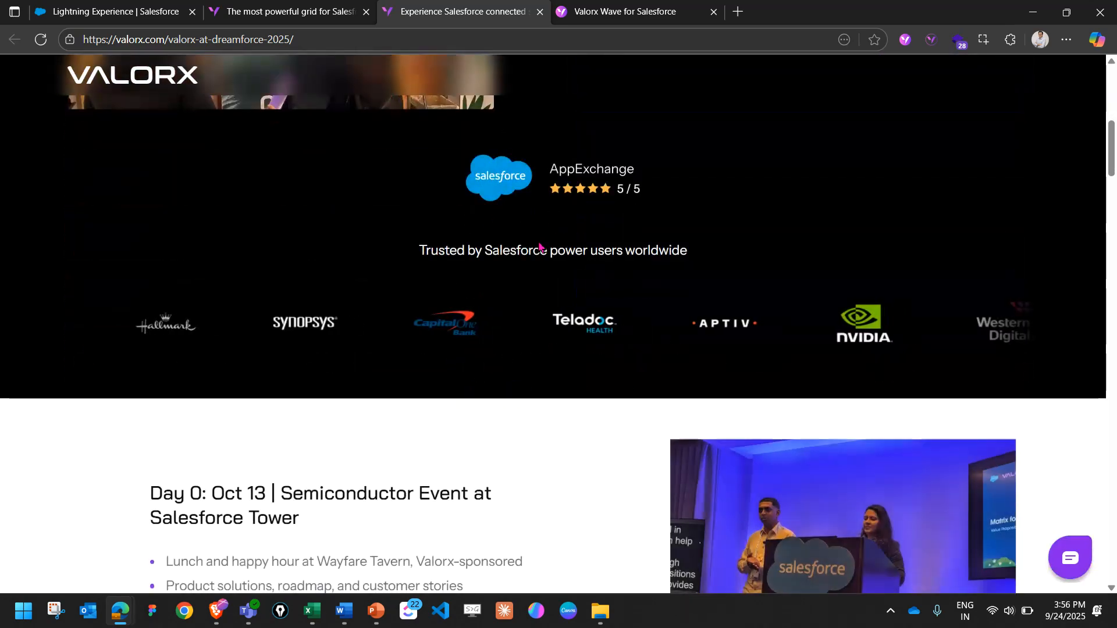
scroll(539, 247, down, 2)
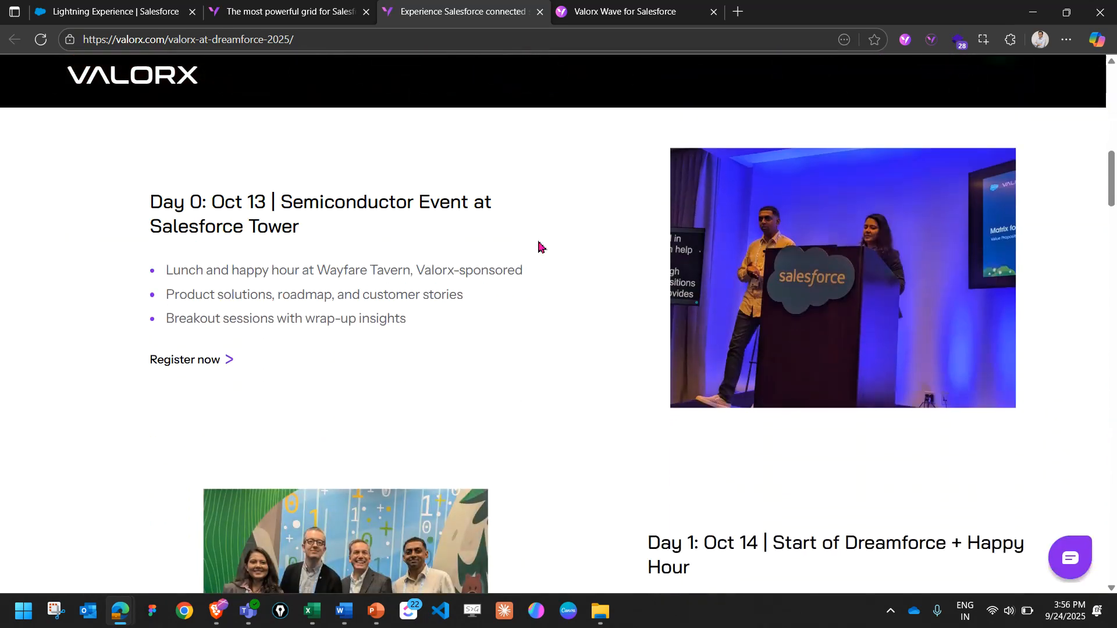